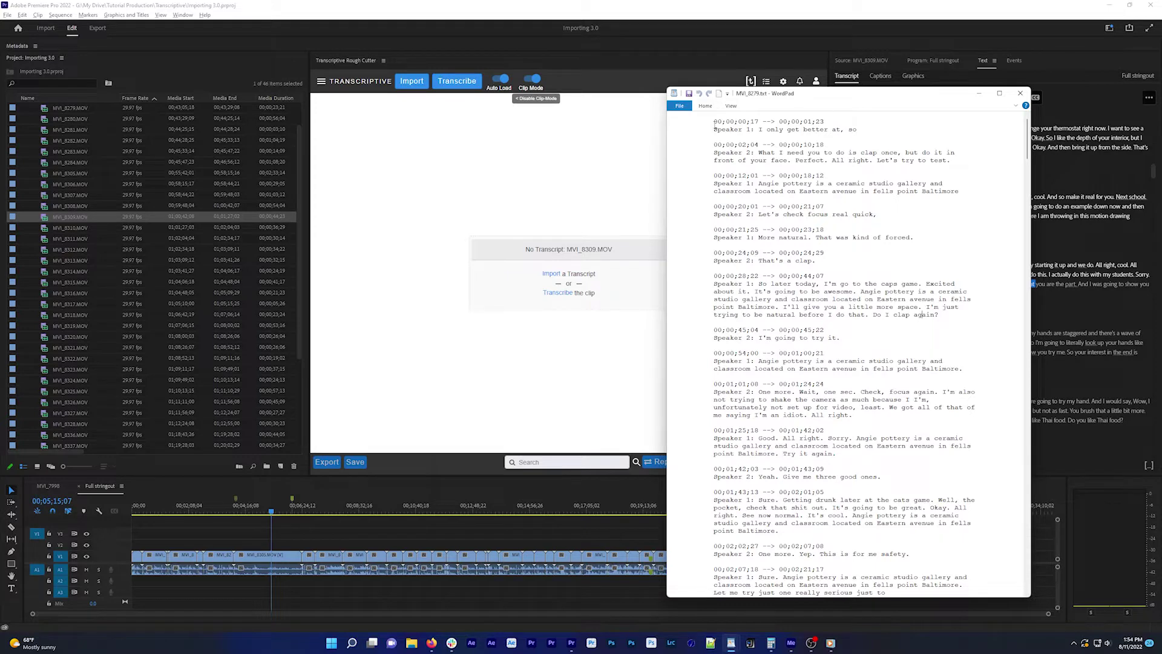
Select the timecoded lines of the MVI_8279 transcript in WordPad to show their format
{"action": "left_click_drag", "start_coordinate": [714, 124], "coordinate": [972, 301]}
{"action": "left_click", "coordinate": [949, 44]}
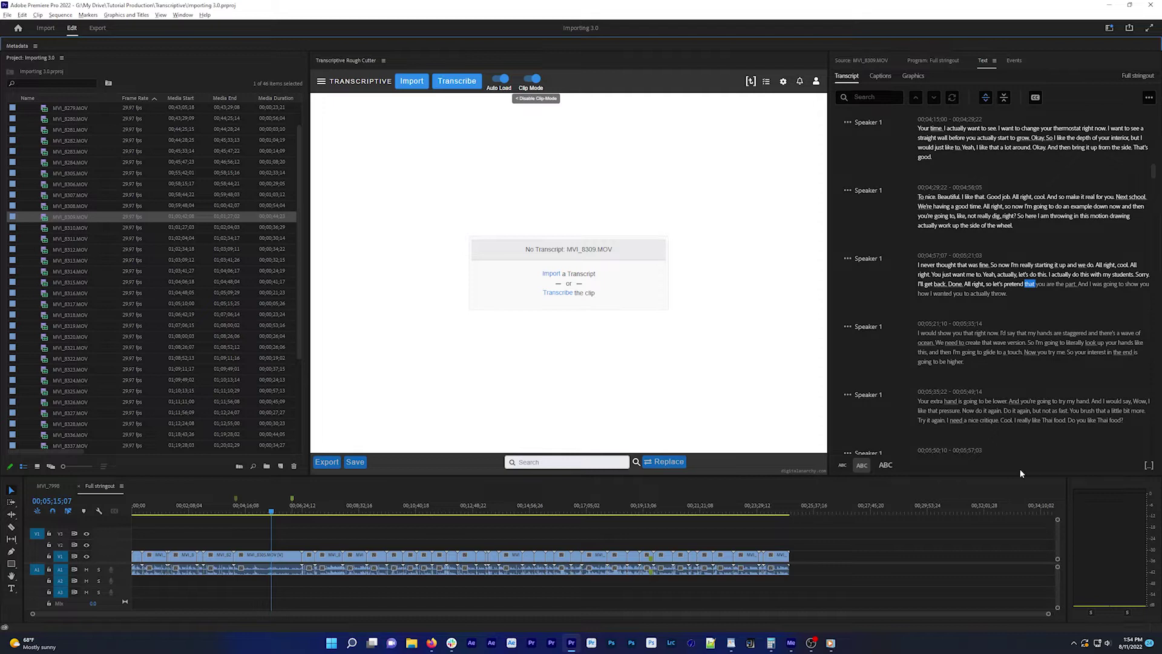
{"action": "left_click", "coordinate": [321, 81]}
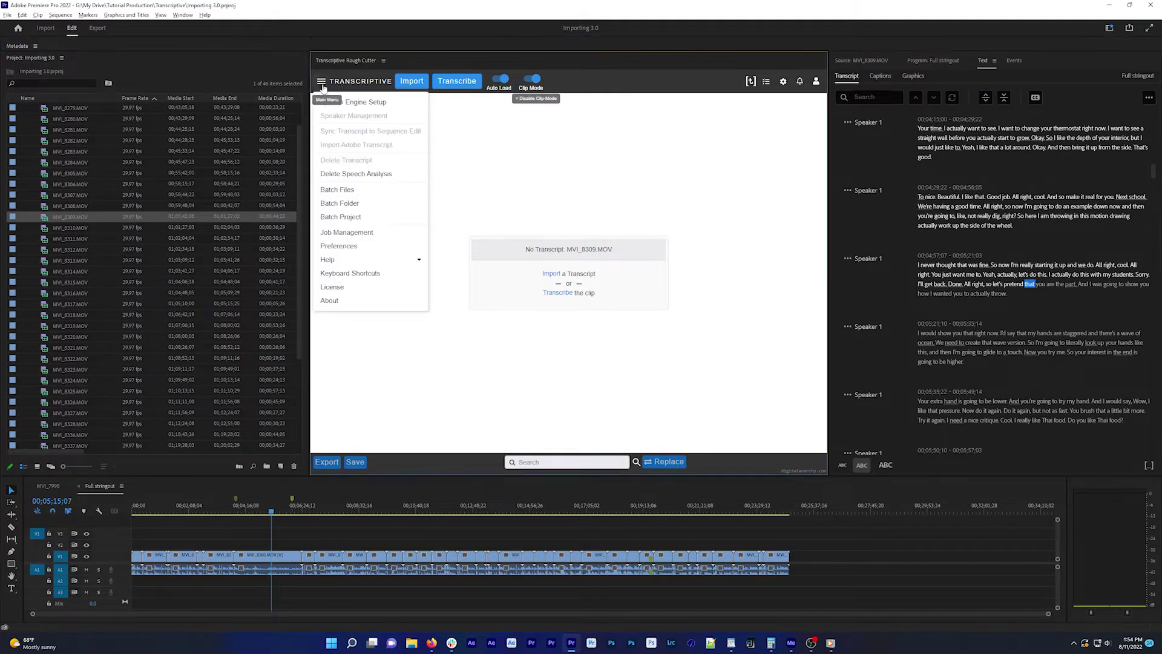
{"action": "left_click", "coordinate": [329, 301]}
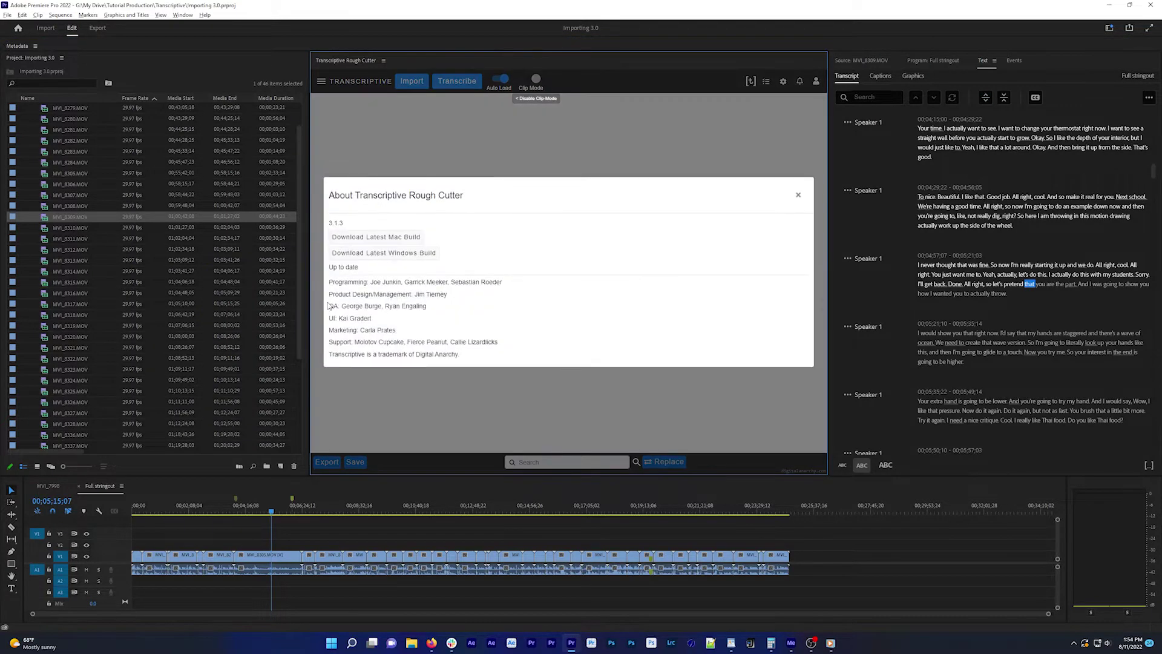
{"action": "left_click_drag", "start_coordinate": [345, 223], "coordinate": [328, 223]}
{"action": "left_click", "coordinate": [799, 195]}
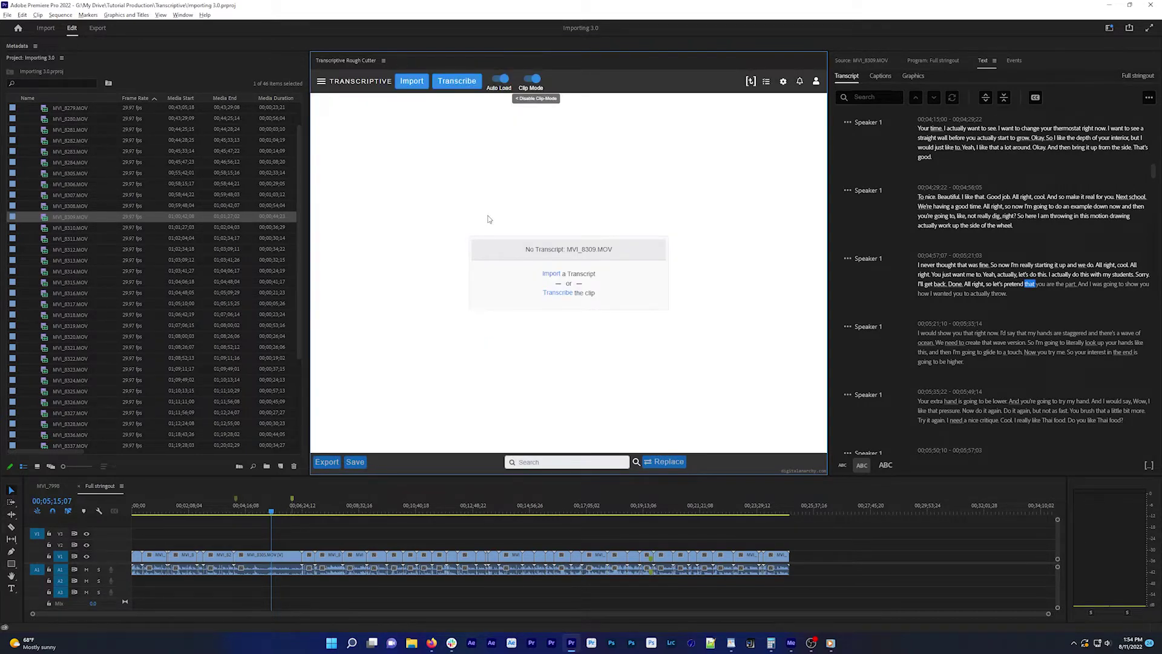
Turn Clip Mode off so Transcriptive targets the Full stringout sequence instead of MVI_8309.MOV
{"action": "left_click", "coordinate": [43, 219]}
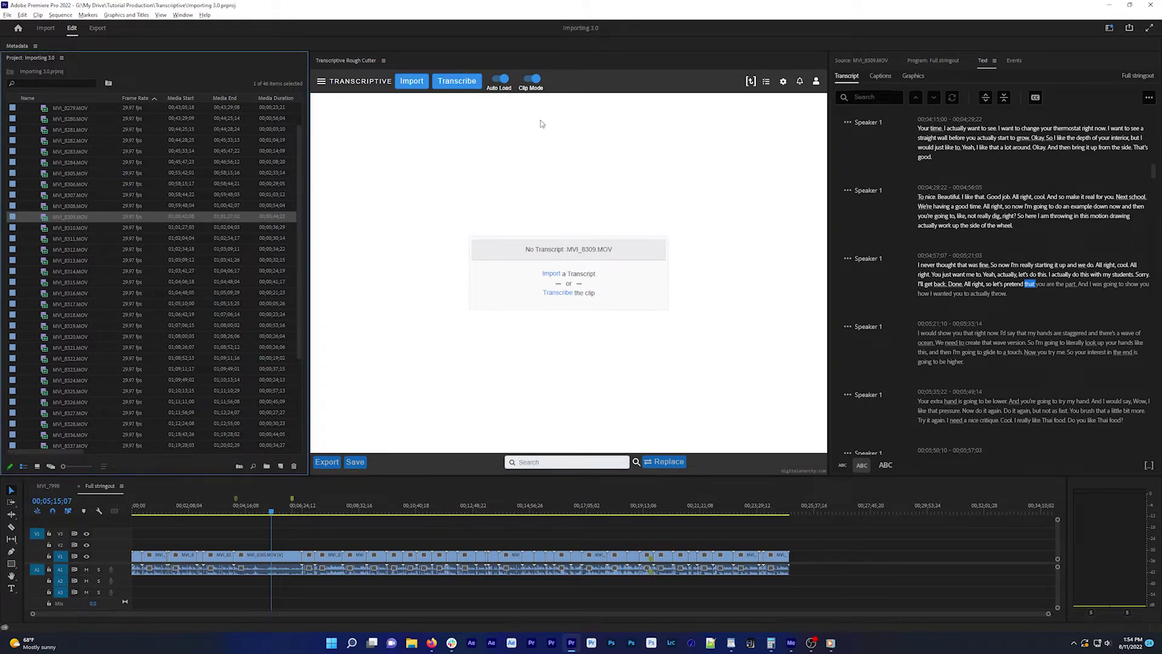
{"action": "left_click", "coordinate": [537, 84]}
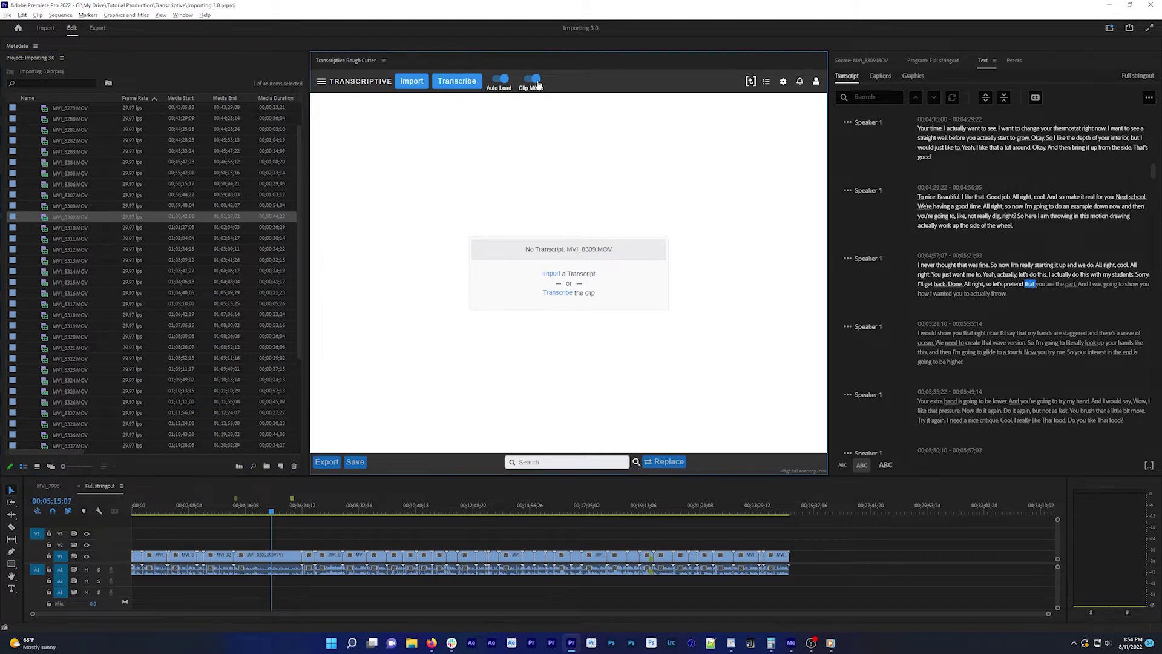
{"action": "left_click", "coordinate": [537, 84]}
{"action": "left_click", "coordinate": [230, 531]}
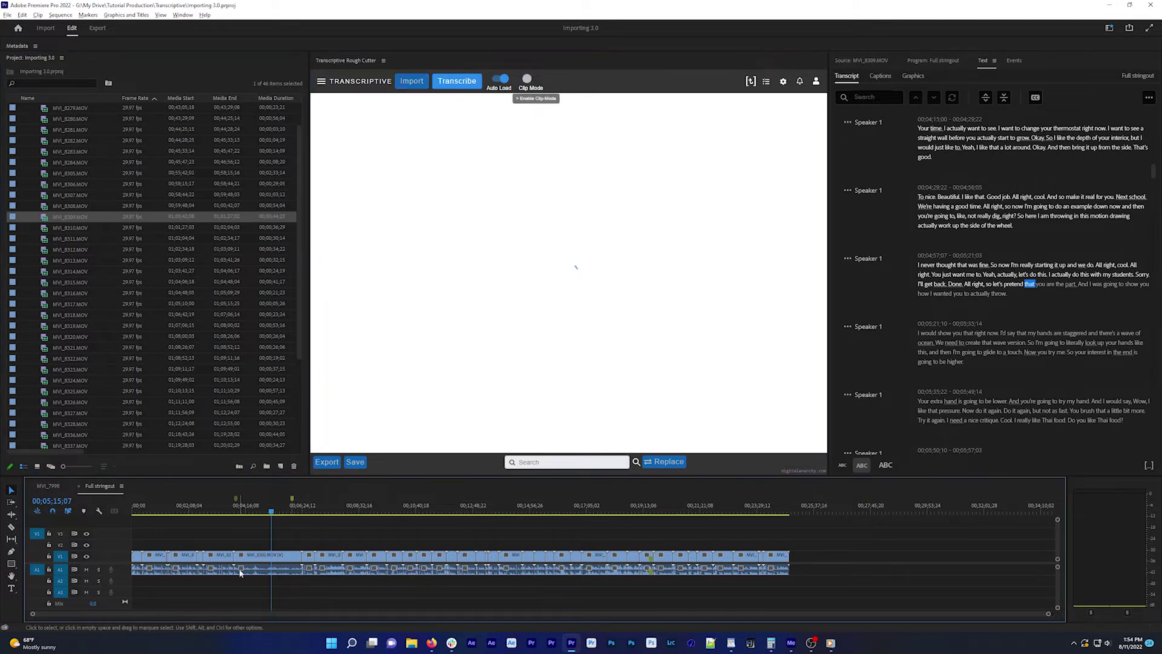
{"action": "left_click_drag", "start_coordinate": [531, 254], "coordinate": [625, 260]}
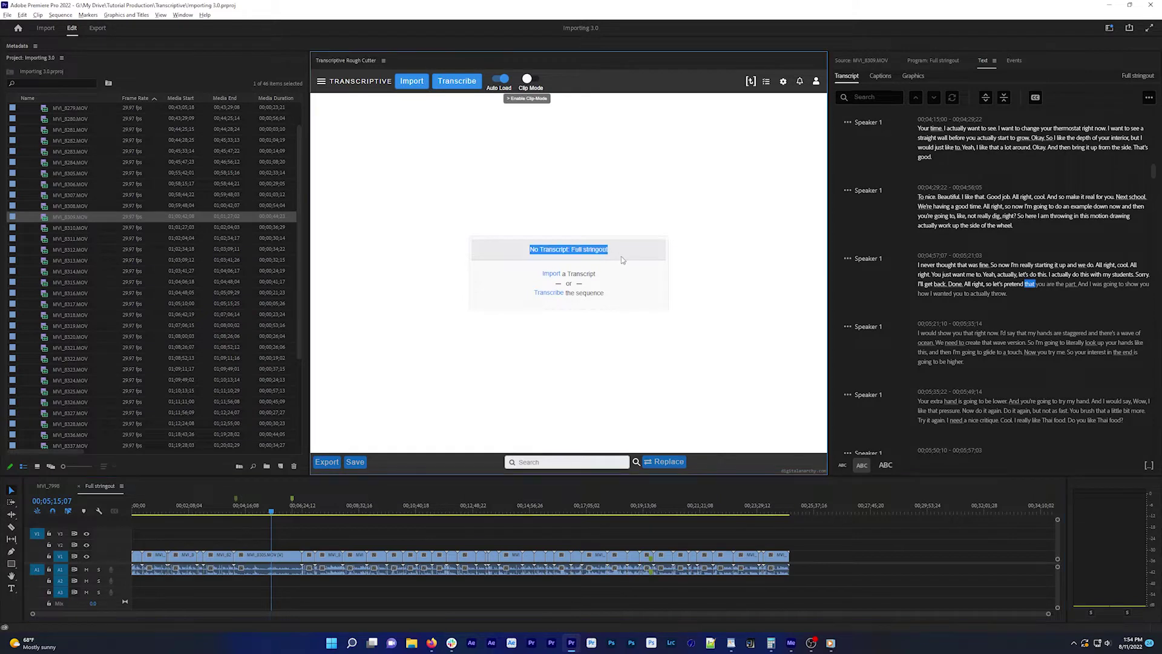
Choose the Plain Text importer and load MVI_8279.txt into the Import dialog
{"action": "left_click", "coordinate": [413, 81]}
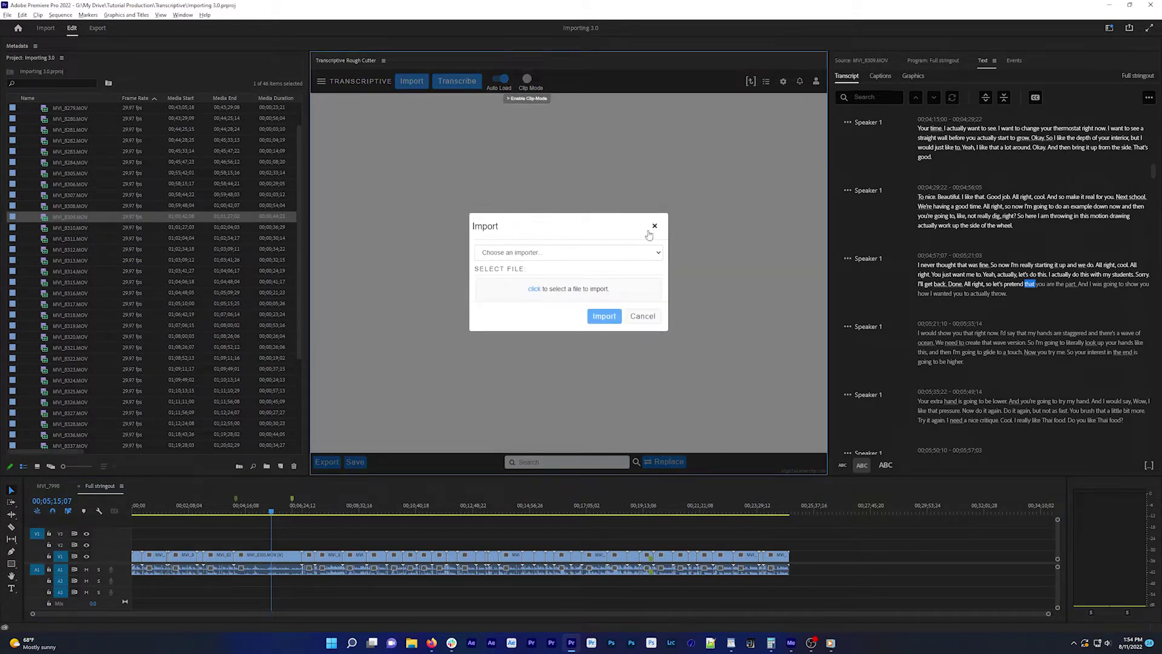
{"action": "left_click", "coordinate": [657, 251]}
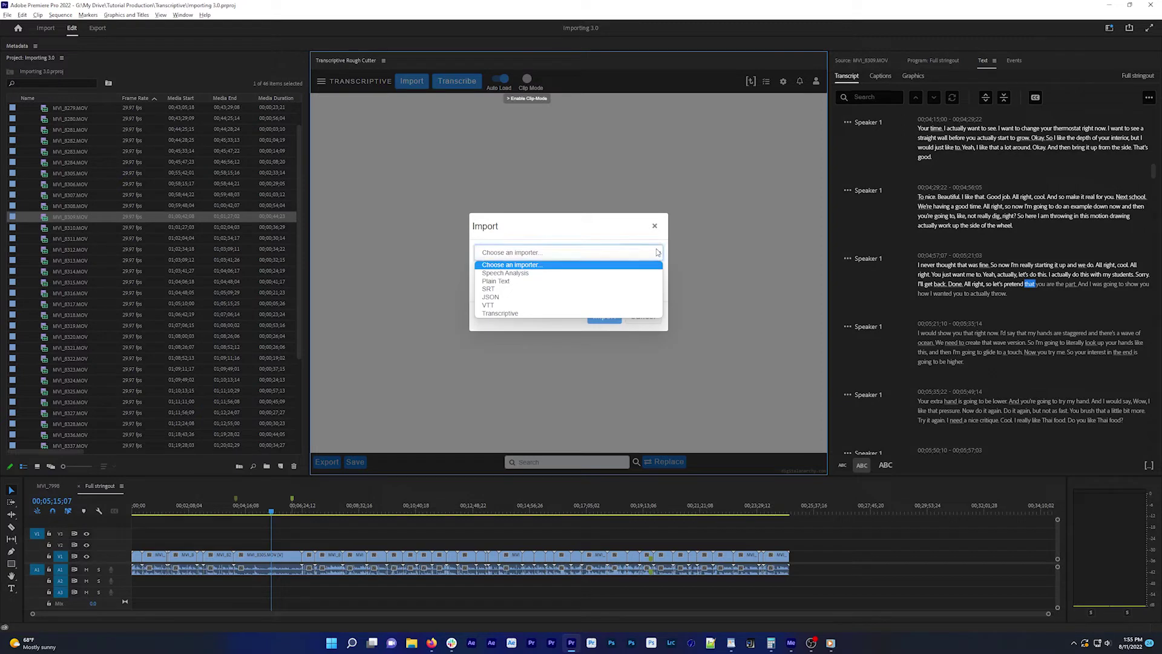
{"action": "left_click", "coordinate": [504, 281]}
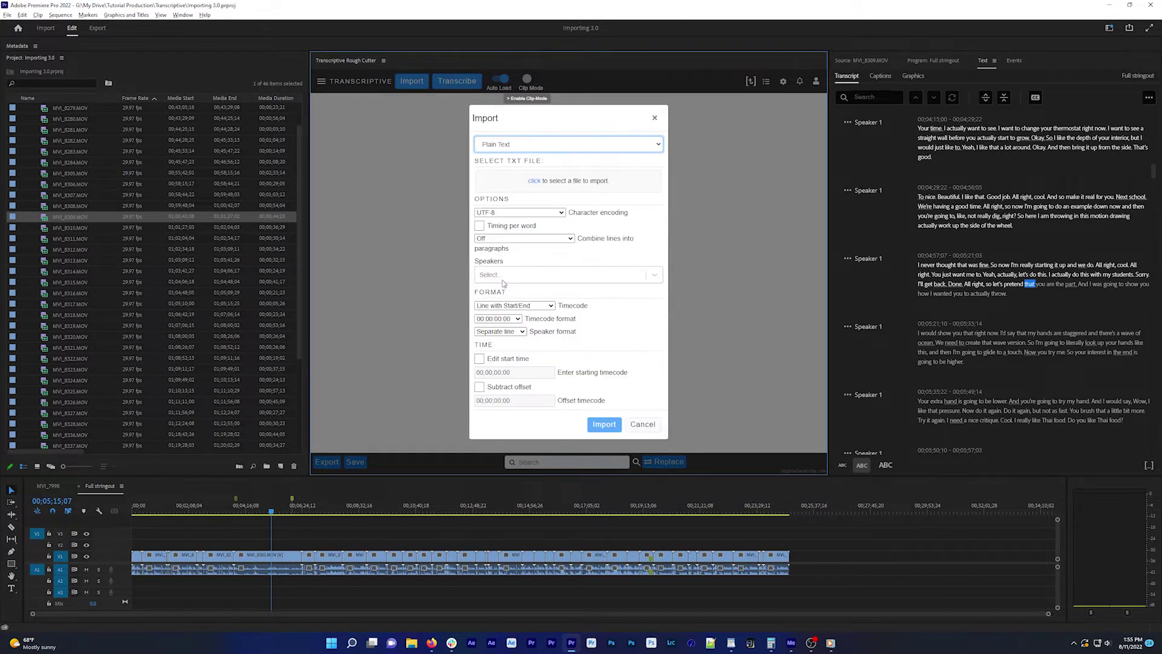
{"action": "left_click", "coordinate": [576, 179]}
{"action": "left_click", "coordinate": [276, 163]}
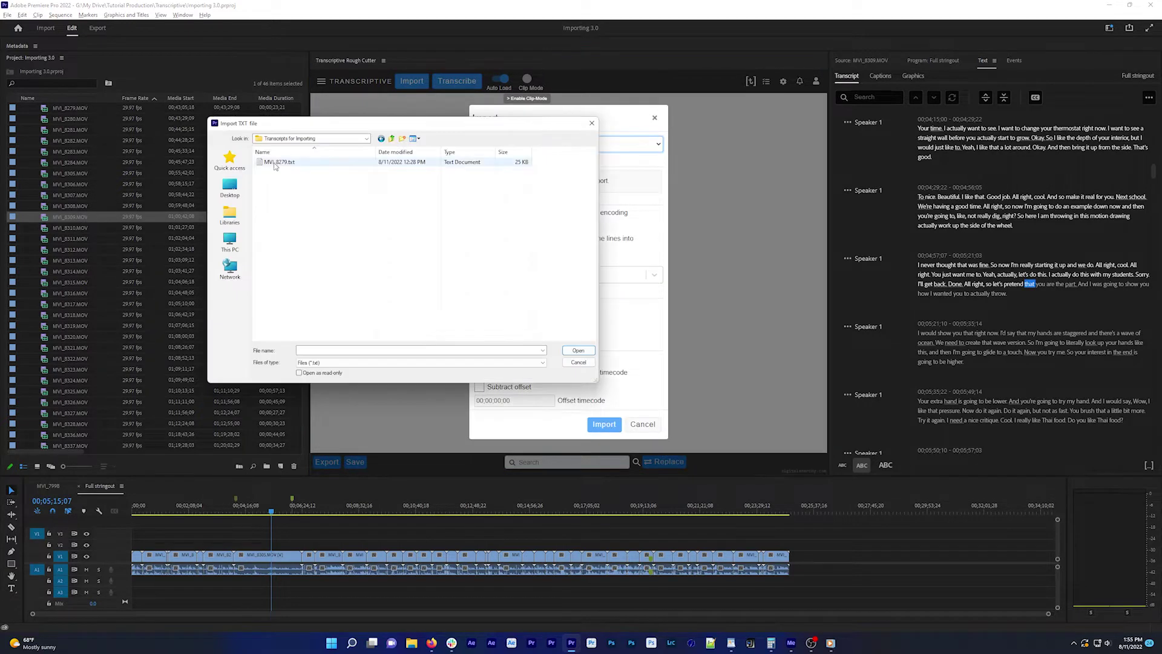
{"action": "left_click", "coordinate": [578, 351]}
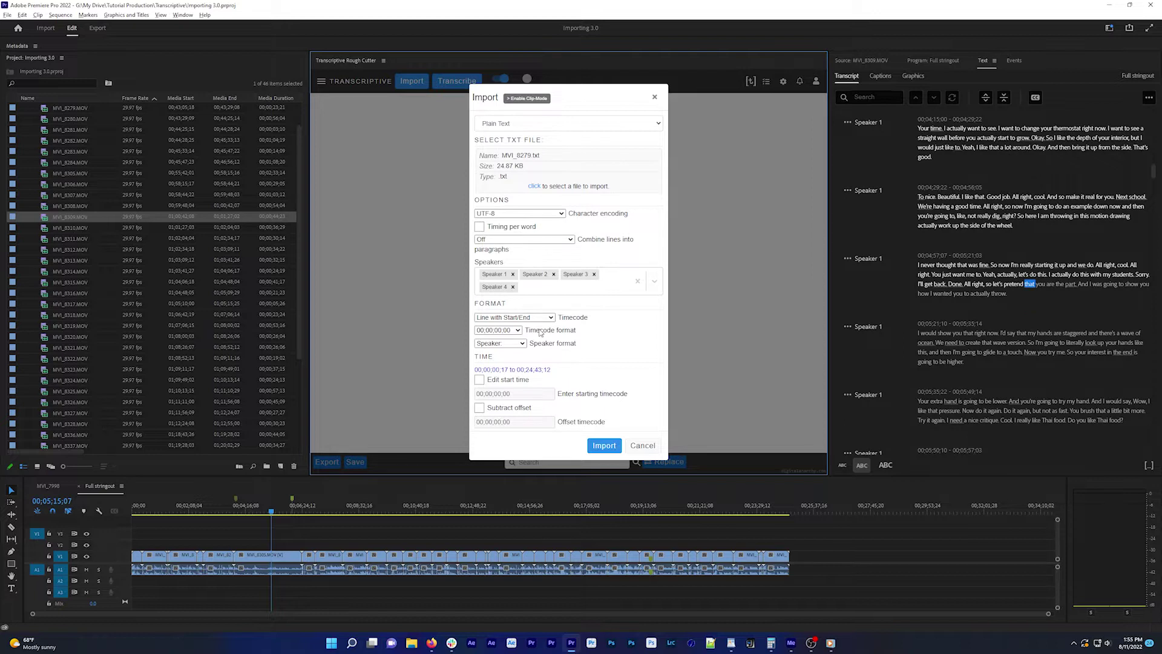
Remove Speaker 4, keep Combine lines into paragraphs Off, and point out Timing per word
{"action": "double_click", "coordinate": [478, 262]}
{"action": "left_click", "coordinate": [512, 288]}
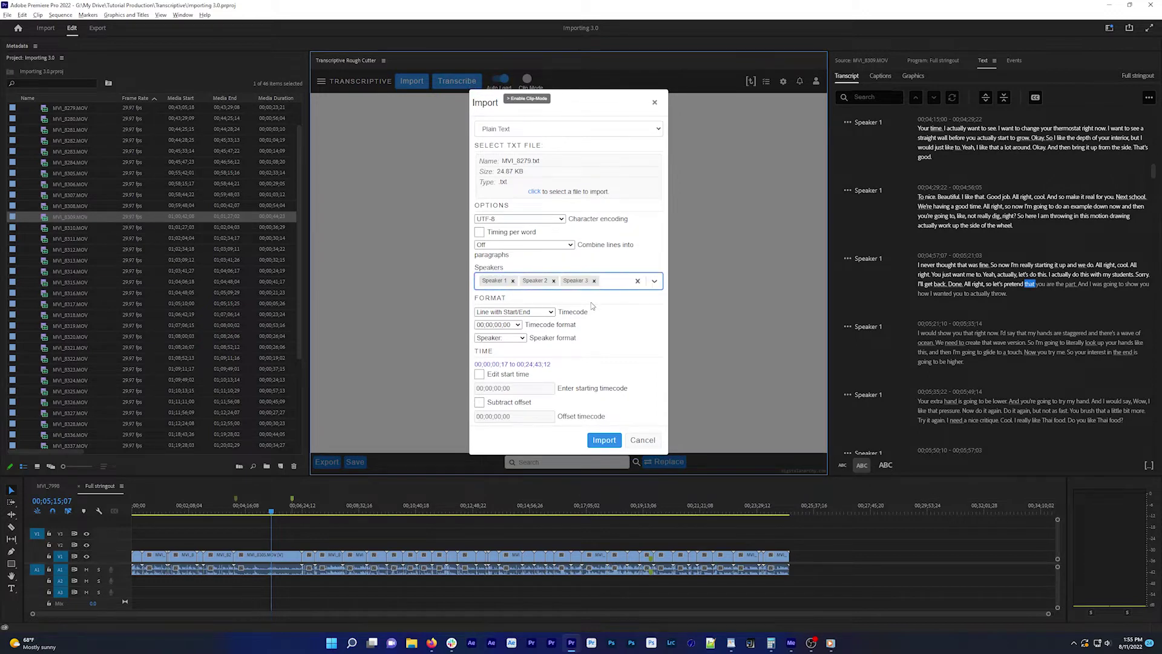
{"action": "left_click", "coordinate": [516, 246]}
{"action": "left_click", "coordinate": [484, 255]}
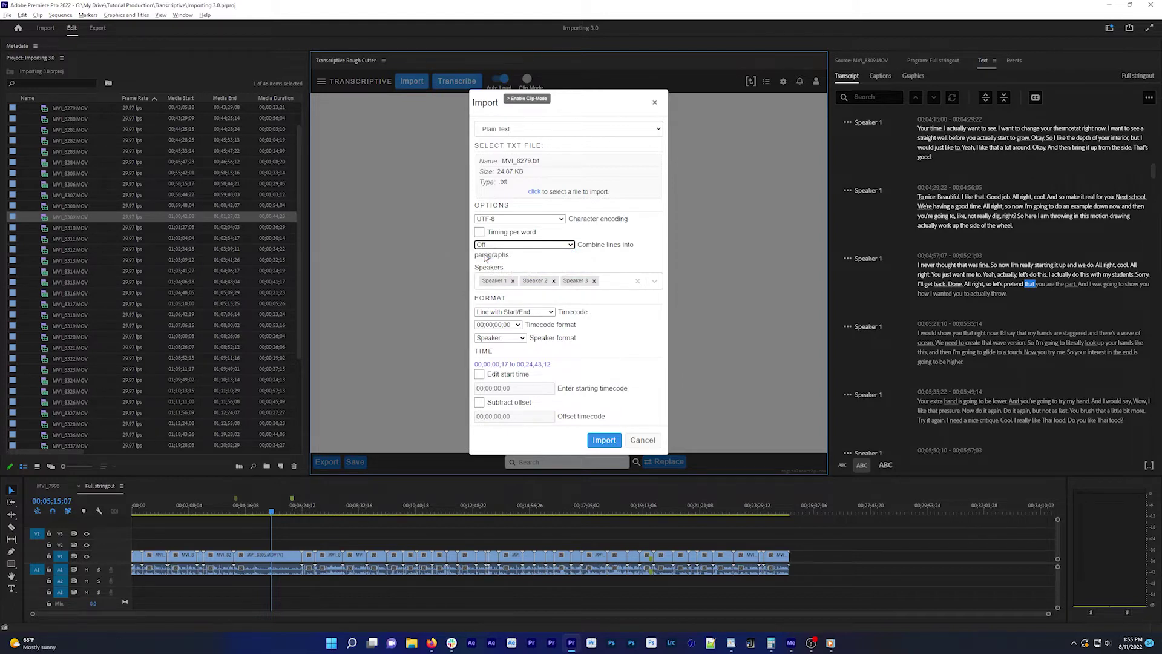
{"action": "left_click", "coordinate": [489, 246]}
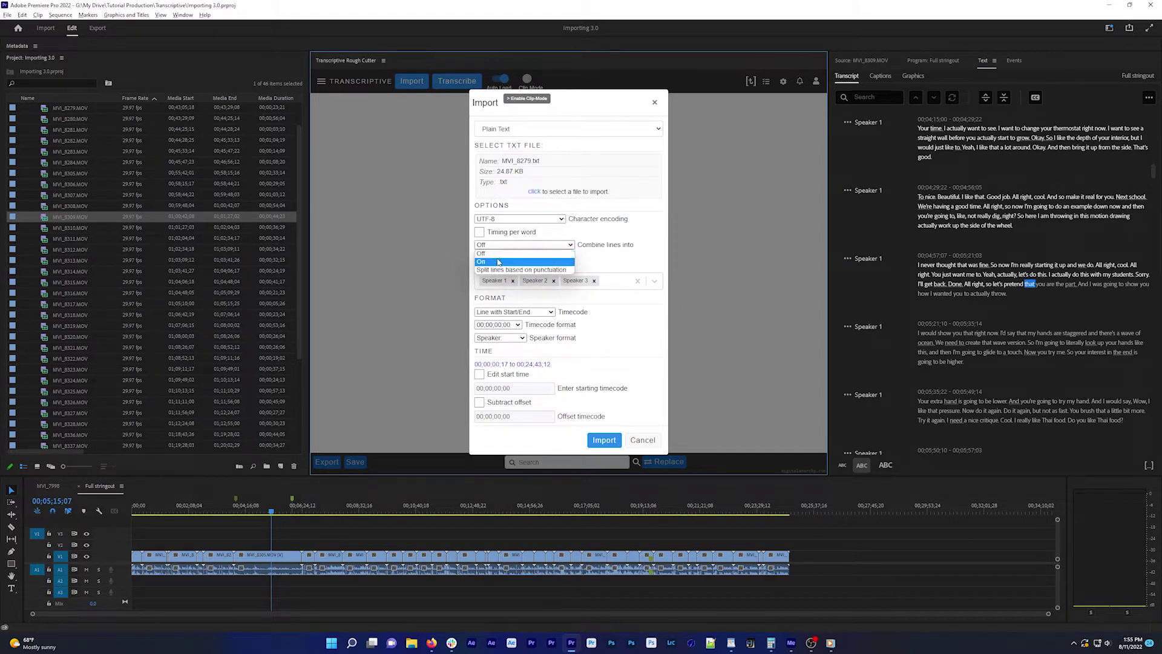
{"action": "left_click", "coordinate": [498, 262]}
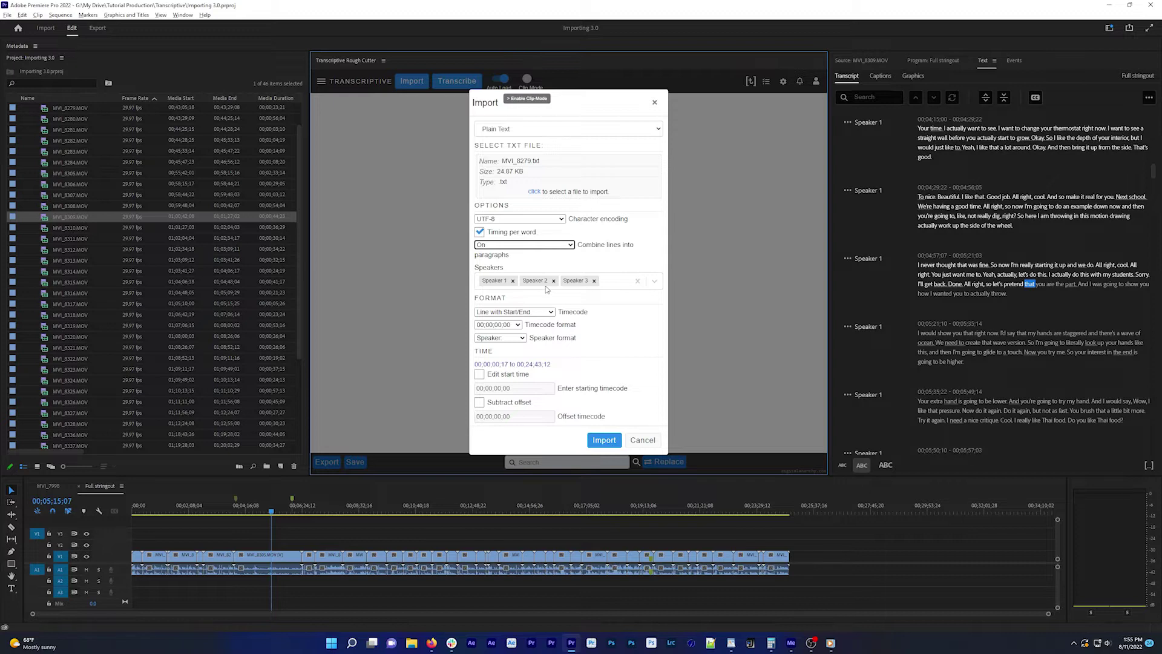
{"action": "key", "text": "Down"}
{"action": "left_click_drag", "start_coordinate": [490, 236], "coordinate": [547, 234]}
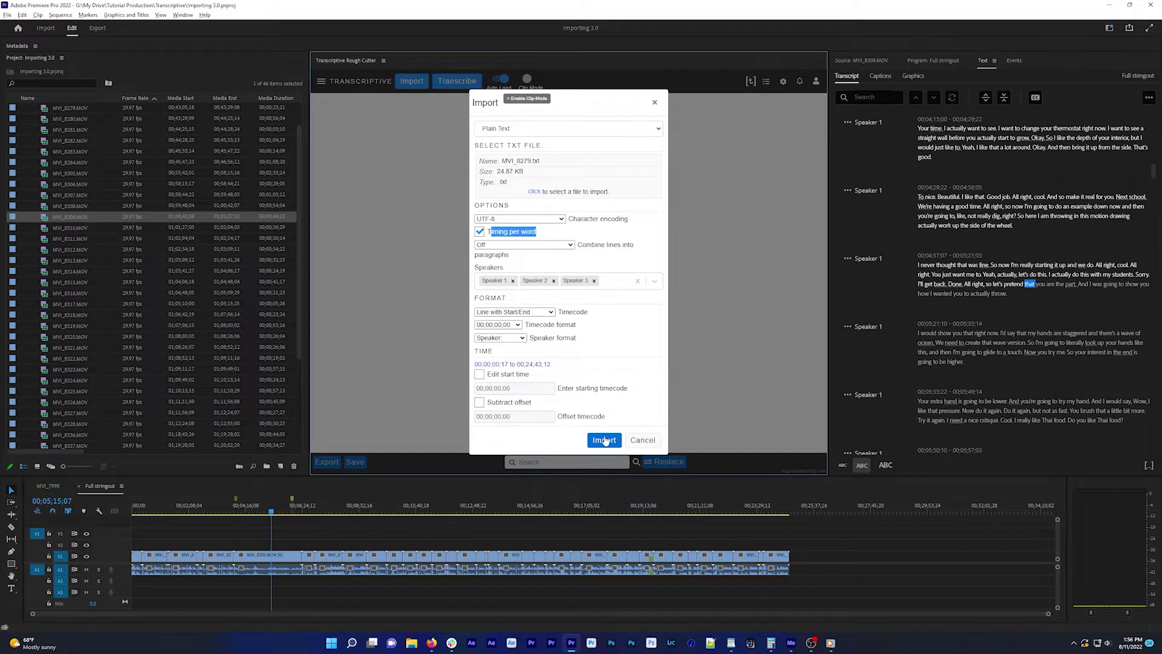
{"action": "left_click_drag", "start_coordinate": [488, 234], "coordinate": [548, 235]}
Import the transcript, then play the sequence from the Speaker 3 paragraph
{"action": "left_click", "coordinate": [606, 440]}
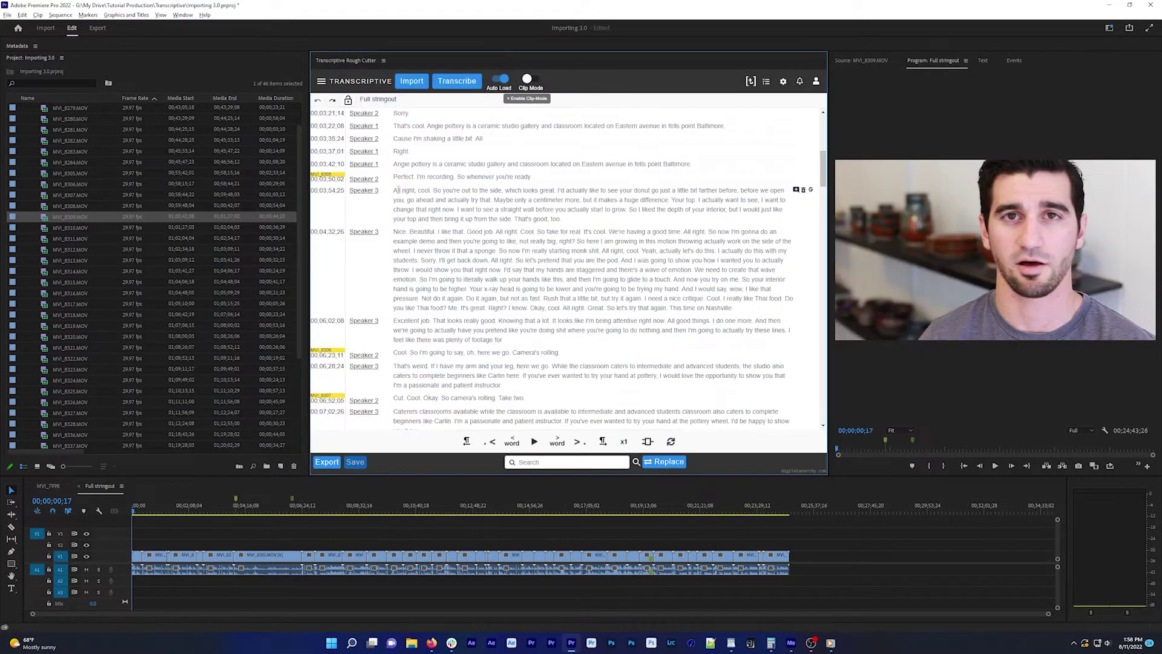
{"action": "left_click", "coordinate": [396, 190]}
{"action": "left_click", "coordinate": [534, 442]}
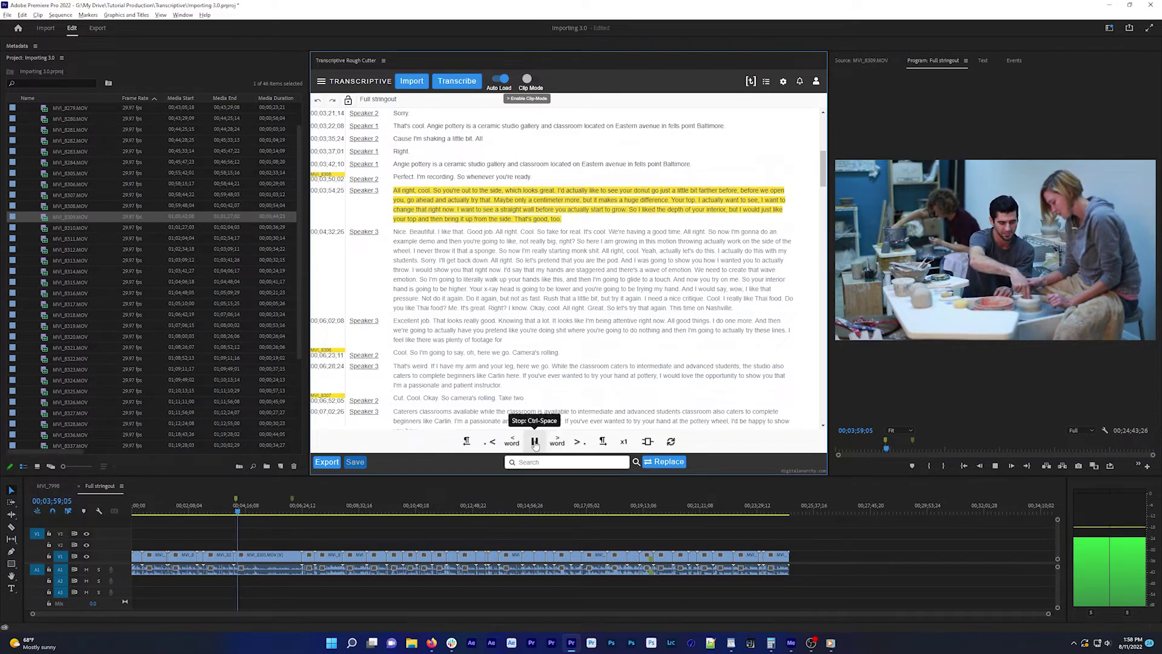
Reimport MVI_8279.txt with Timing per word enabled
{"action": "left_click", "coordinate": [412, 81]}
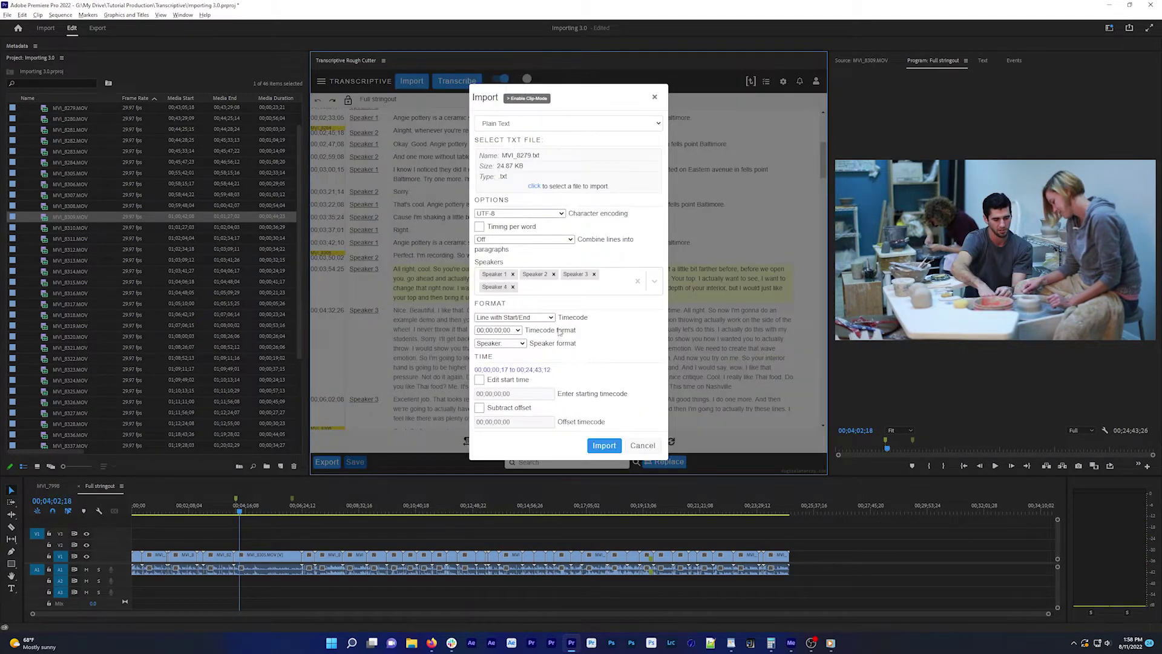
{"action": "left_click", "coordinate": [480, 228]}
{"action": "left_click", "coordinate": [613, 446]}
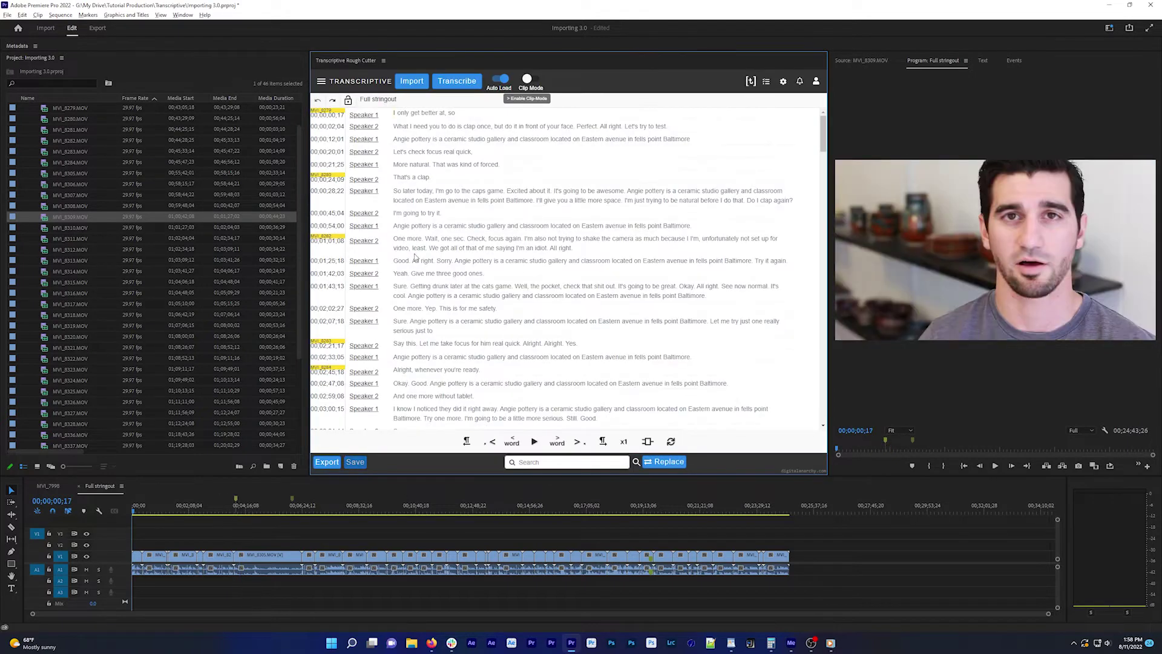
Sync the transcript to the playhead at 00;03;54;25 and play from there
{"action": "left_click", "coordinate": [236, 506]}
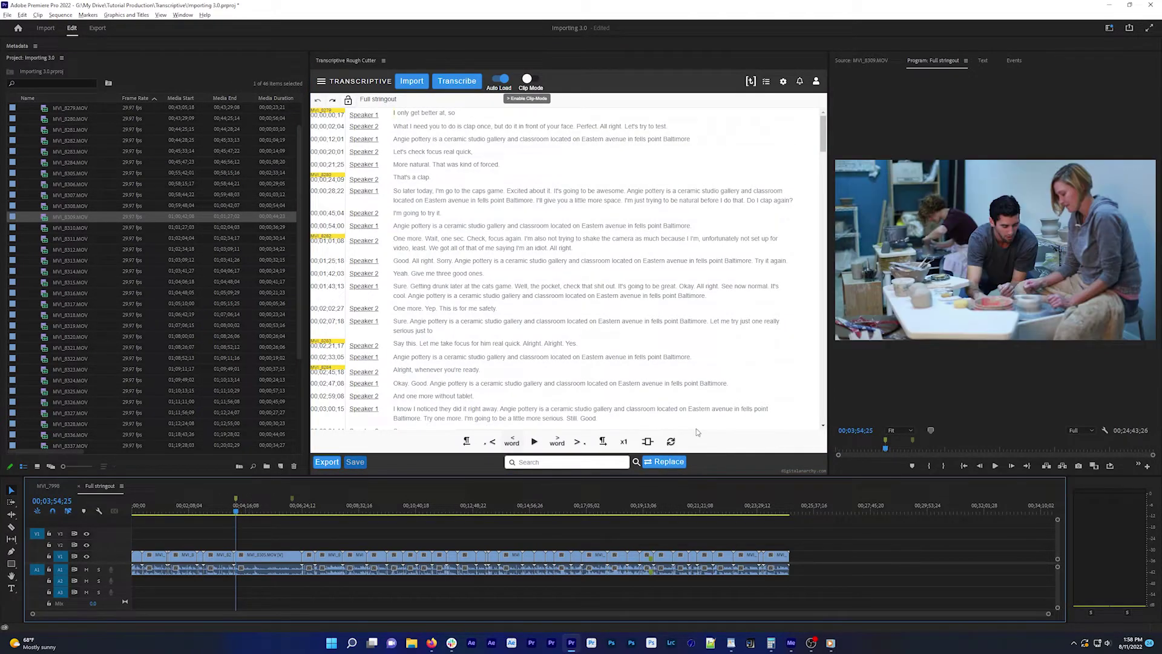
{"action": "left_click", "coordinate": [666, 445]}
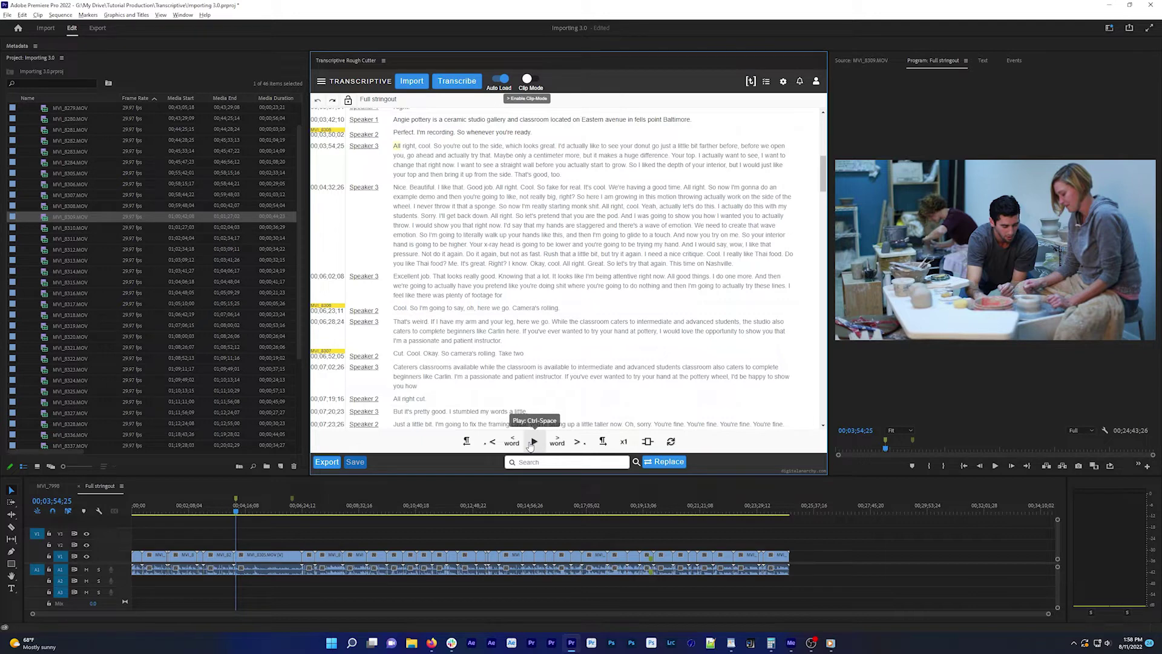
{"action": "left_click", "coordinate": [533, 442]}
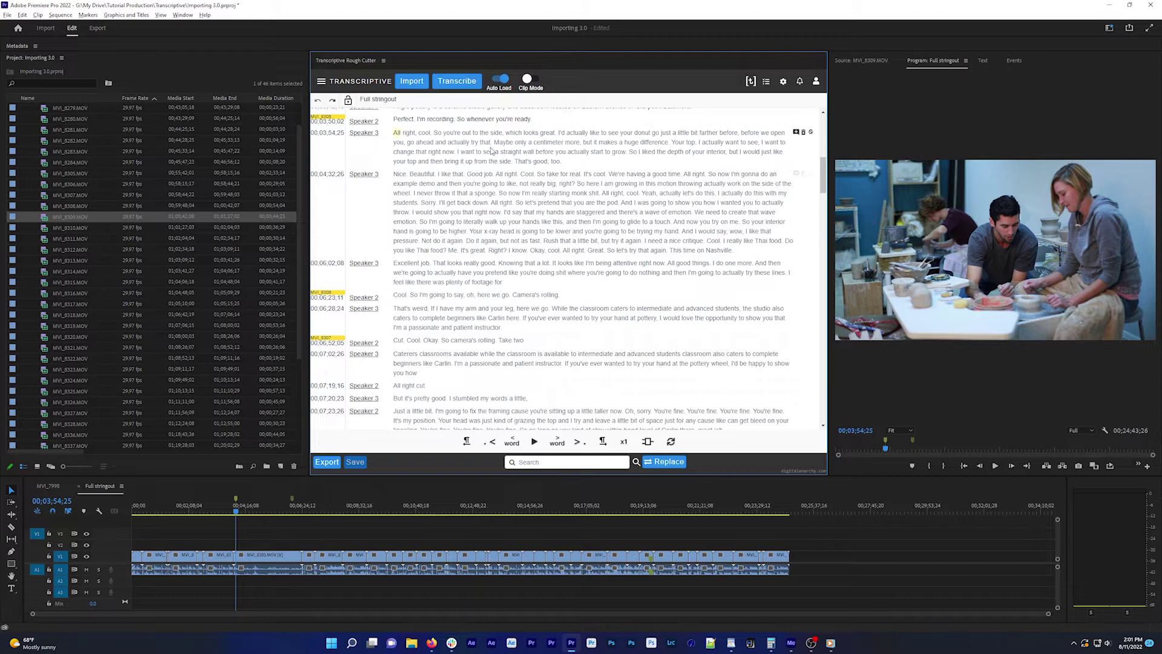
Set Transcribe with to Alignment at $0.00 and start aligning the transcript to the audio
{"action": "left_click", "coordinate": [456, 84]}
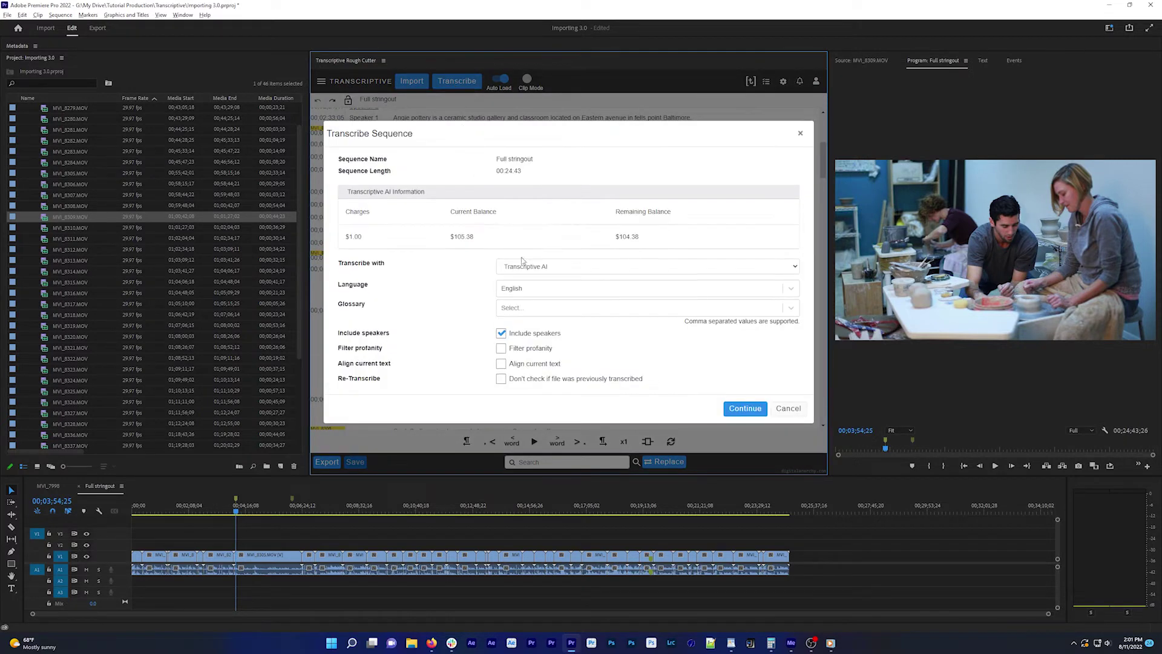
{"action": "left_click", "coordinate": [524, 261]}
{"action": "left_click", "coordinate": [526, 294]}
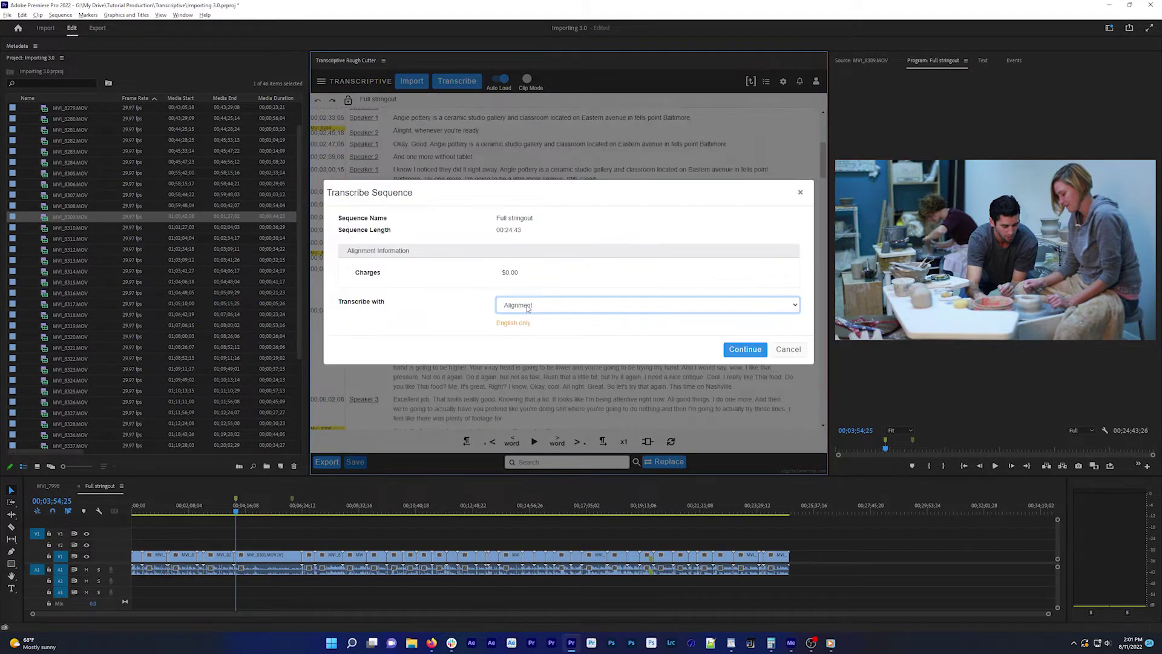
{"action": "left_click_drag", "start_coordinate": [502, 272], "coordinate": [540, 273]}
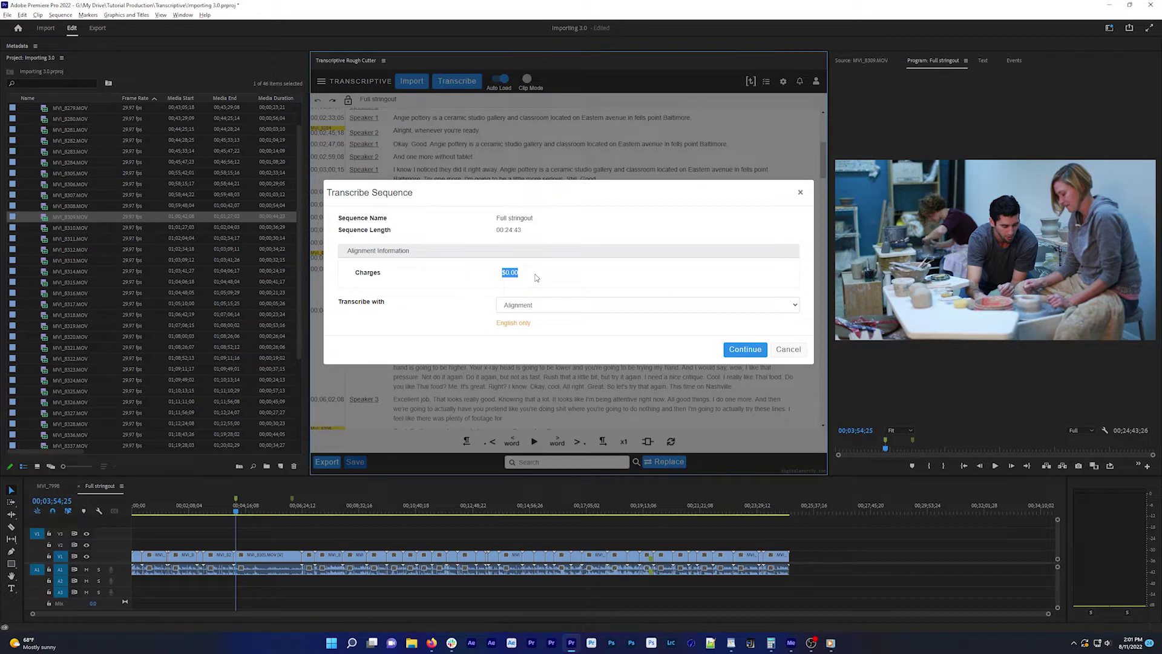
{"action": "left_click", "coordinate": [744, 350]}
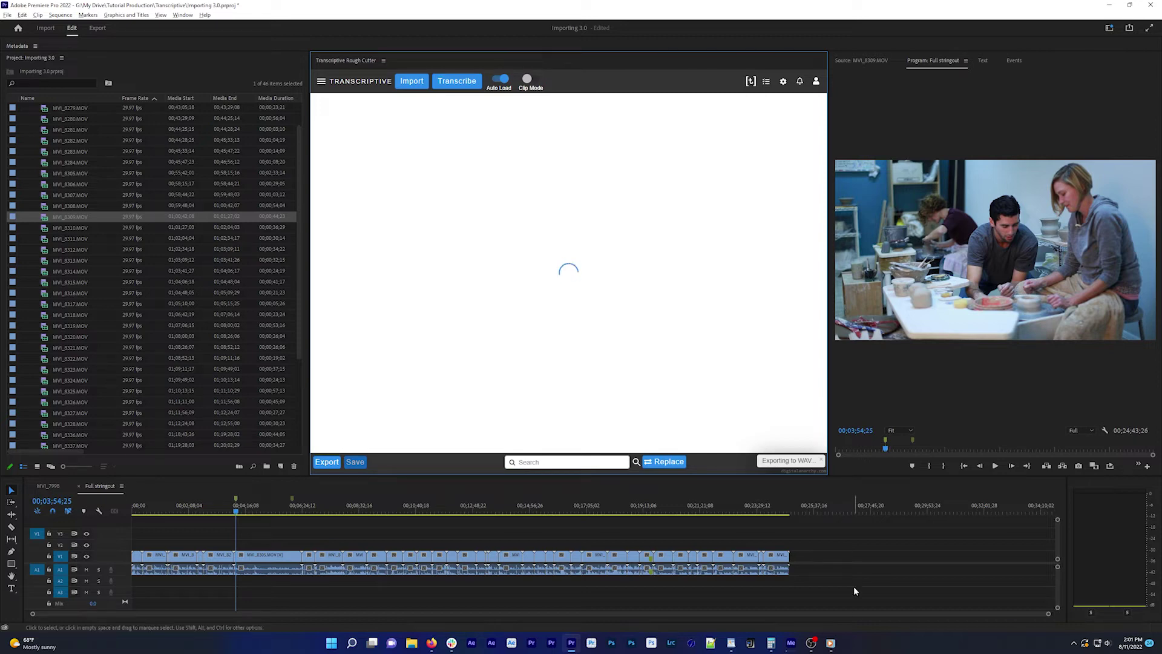
Play the aligned sequence and pause around 4:02 to check the word-by-word highlight
{"action": "left_click", "coordinate": [535, 445]}
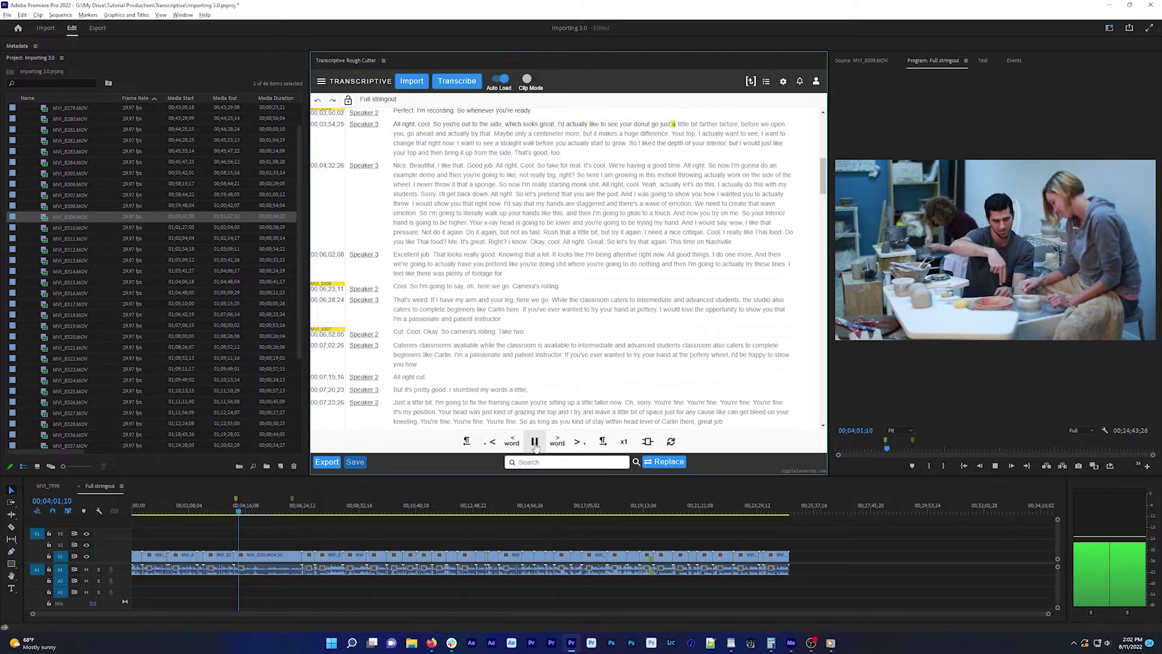
{"action": "left_click", "coordinate": [535, 445]}
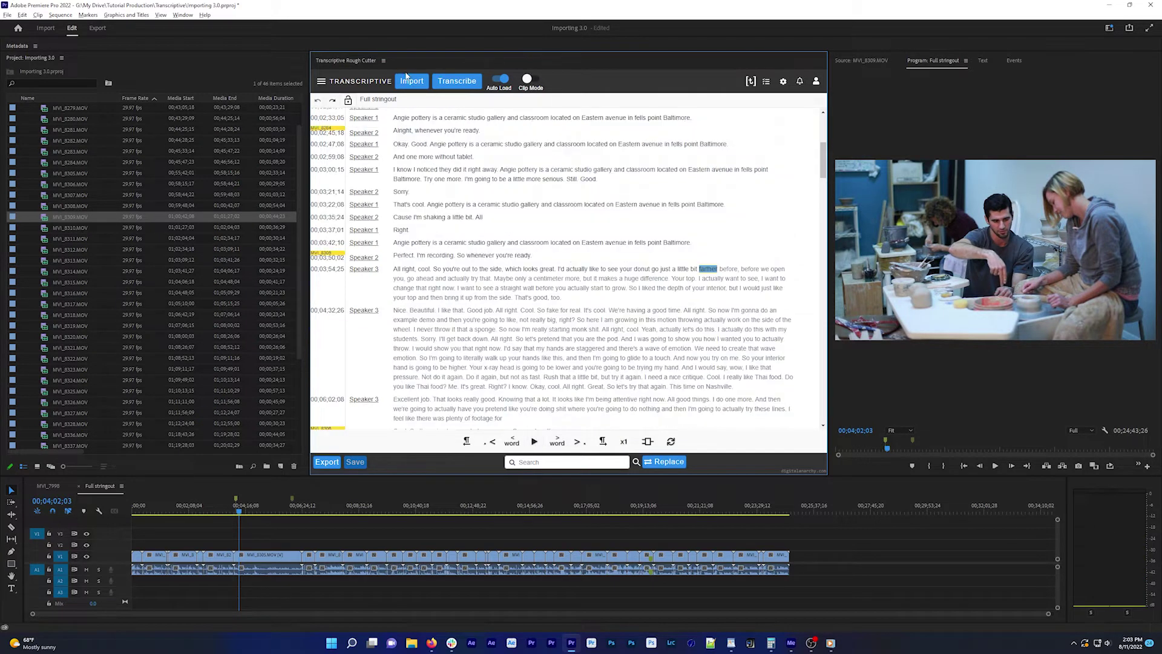
{"action": "left_click", "coordinate": [412, 80]}
Import Full stringout no timecode.txt with the Plain Text importer, read as No Timecode
{"action": "left_click", "coordinate": [569, 247]}
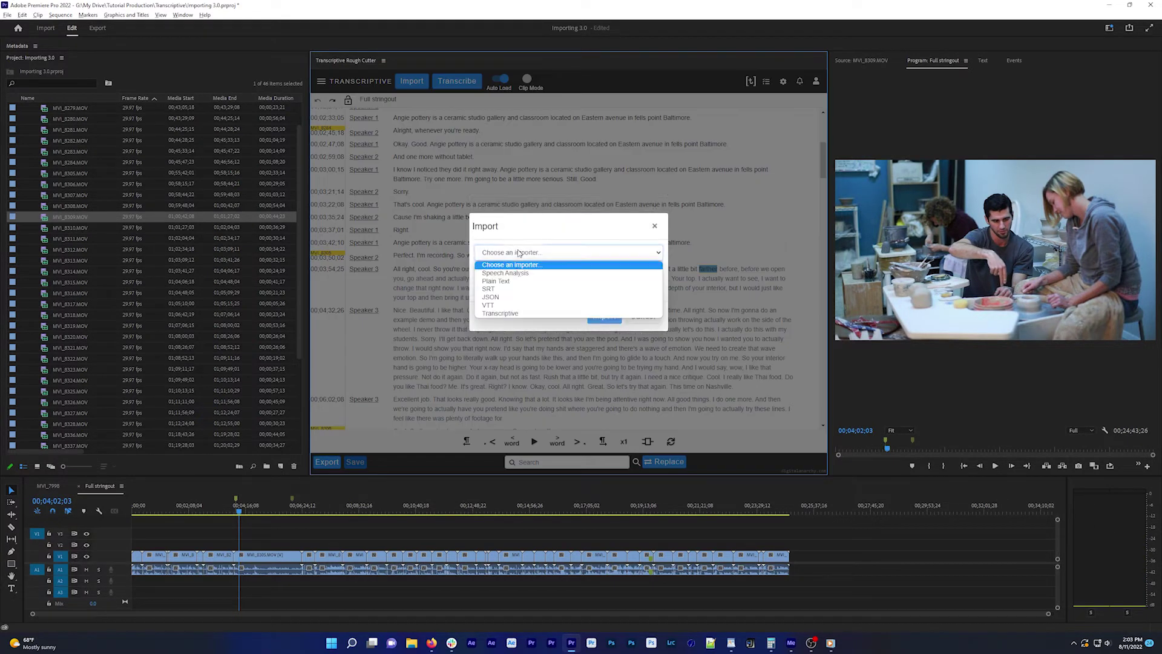
{"action": "left_click", "coordinate": [575, 279]}
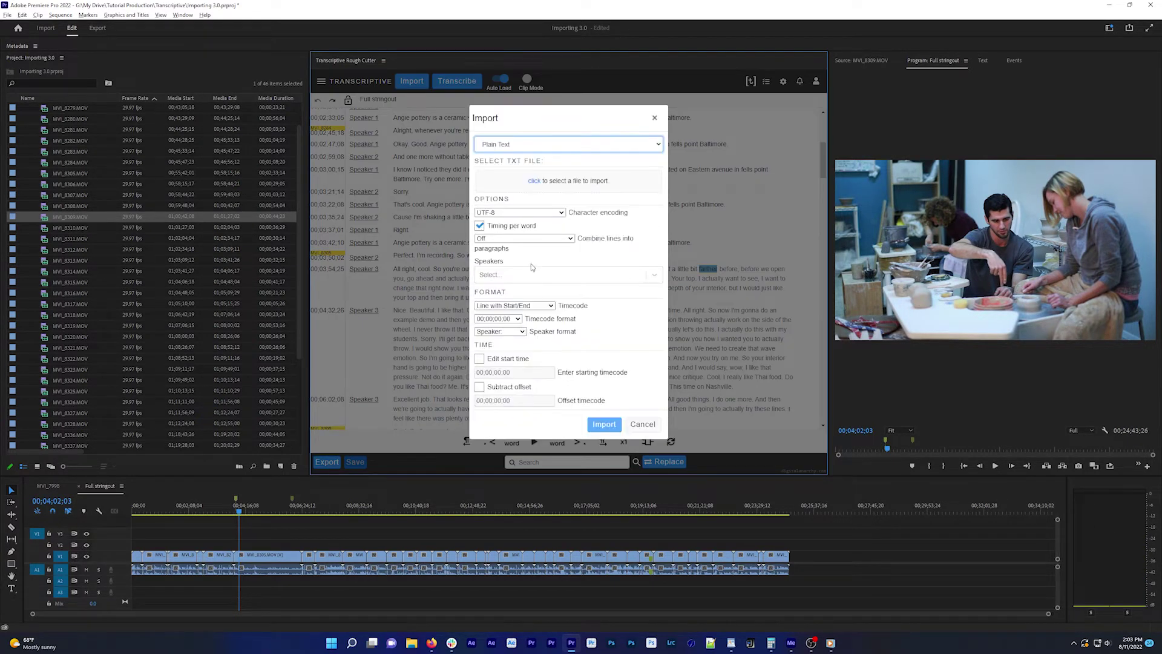
{"action": "left_click", "coordinate": [578, 183]}
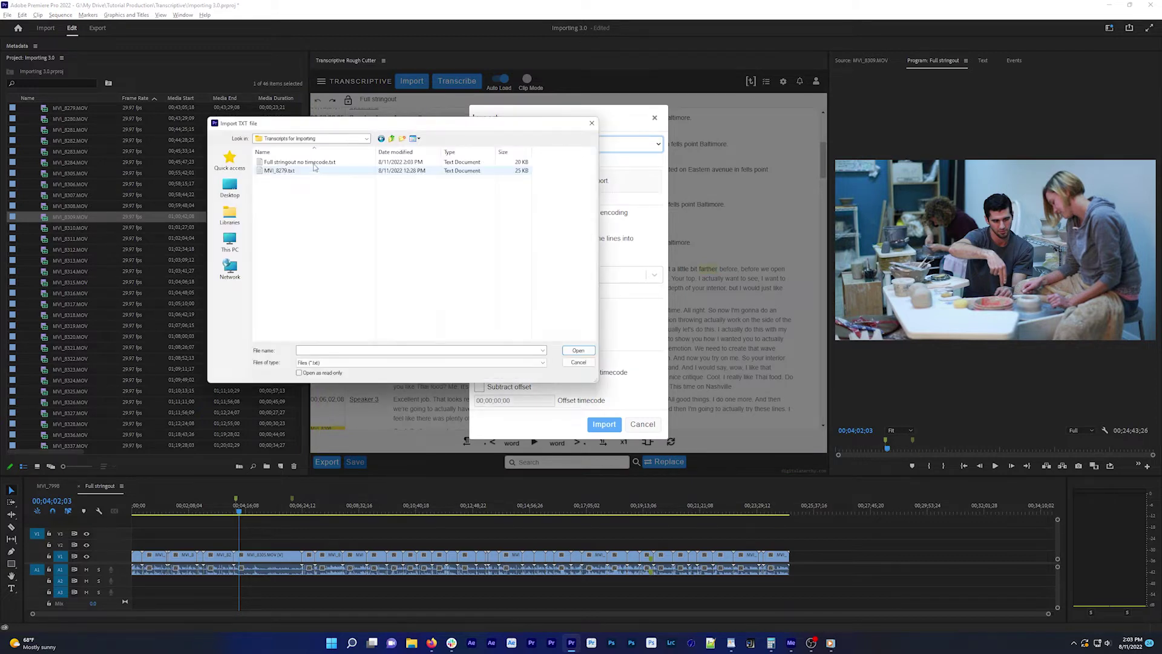
{"action": "left_click", "coordinate": [303, 162]}
{"action": "left_click", "coordinate": [576, 350]}
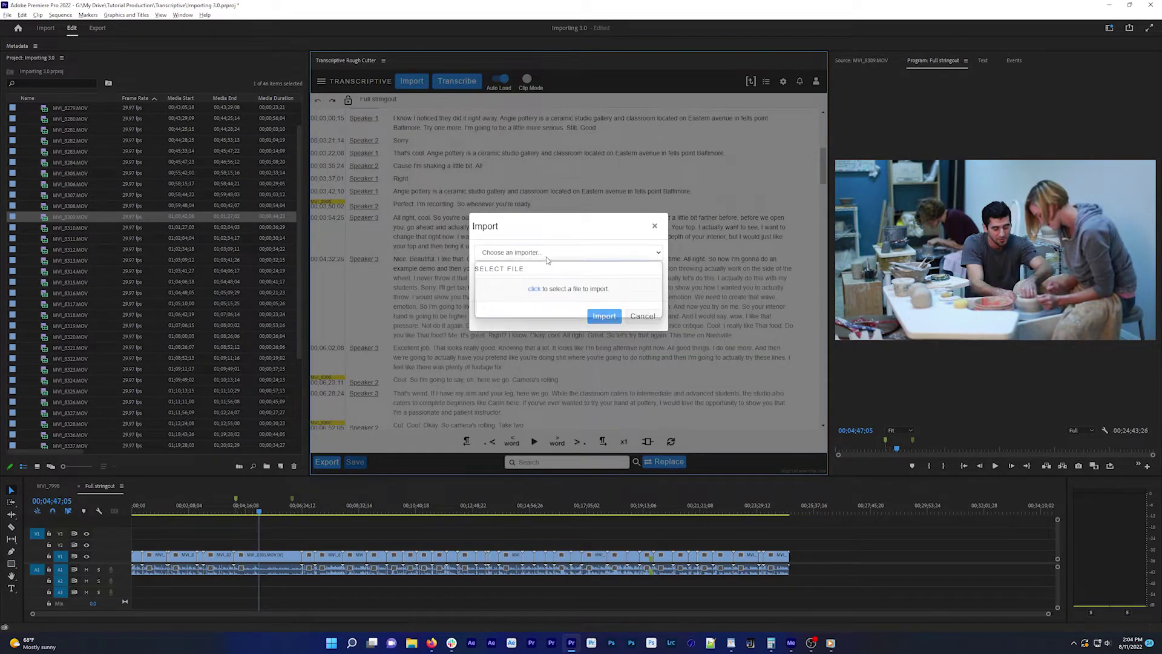
{"action": "left_click", "coordinate": [548, 253]}
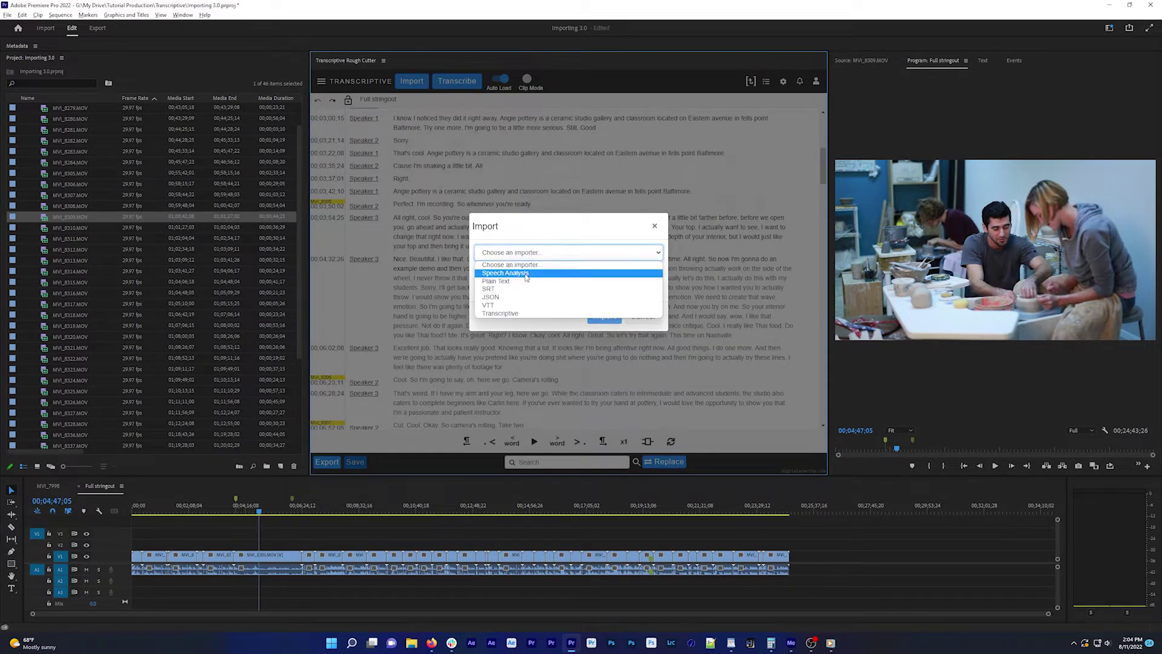
Choose the Plain Text importer and load MVI_8279.txt
{"action": "left_click", "coordinate": [524, 281]}
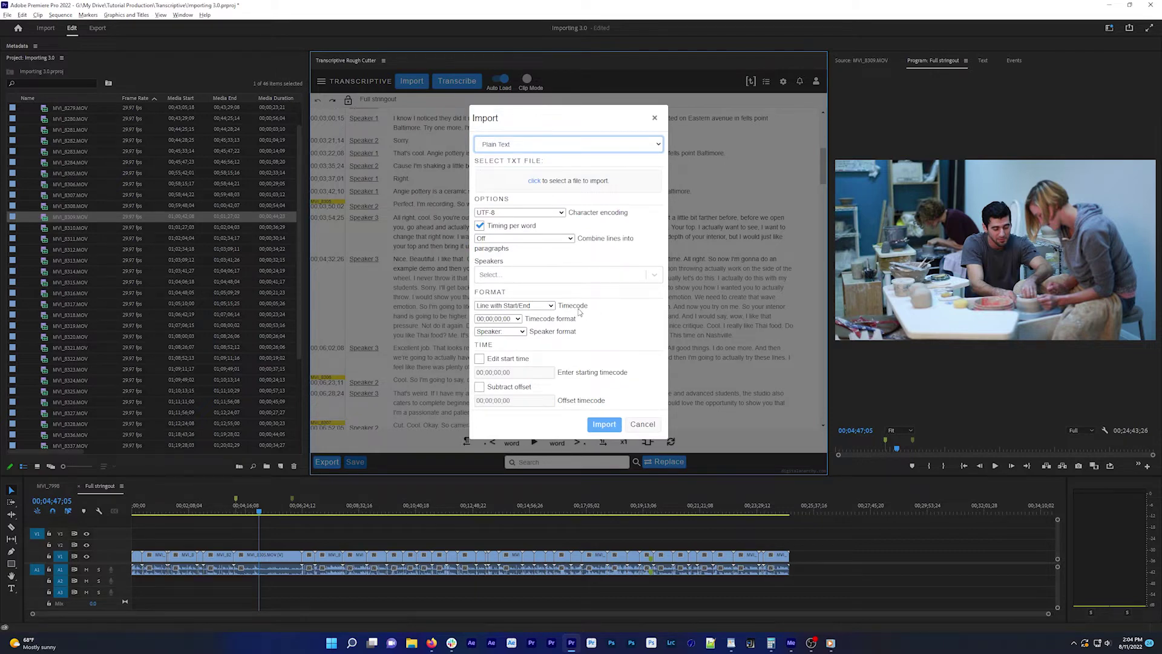
{"action": "left_click", "coordinate": [548, 306]}
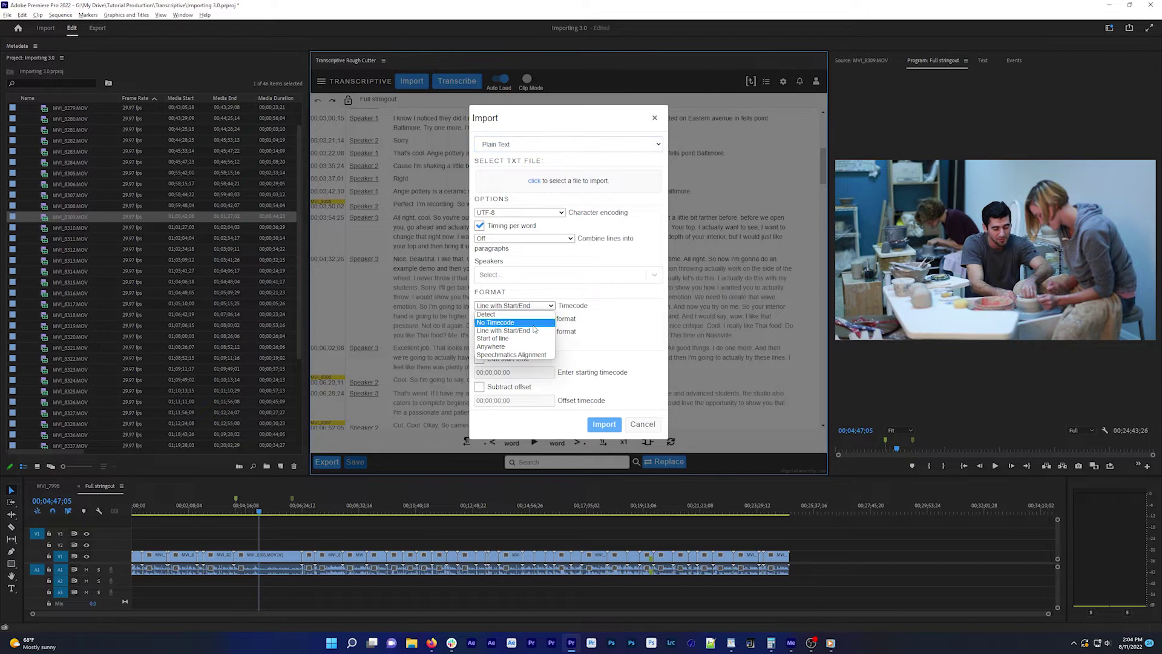
{"action": "left_click", "coordinate": [564, 186]}
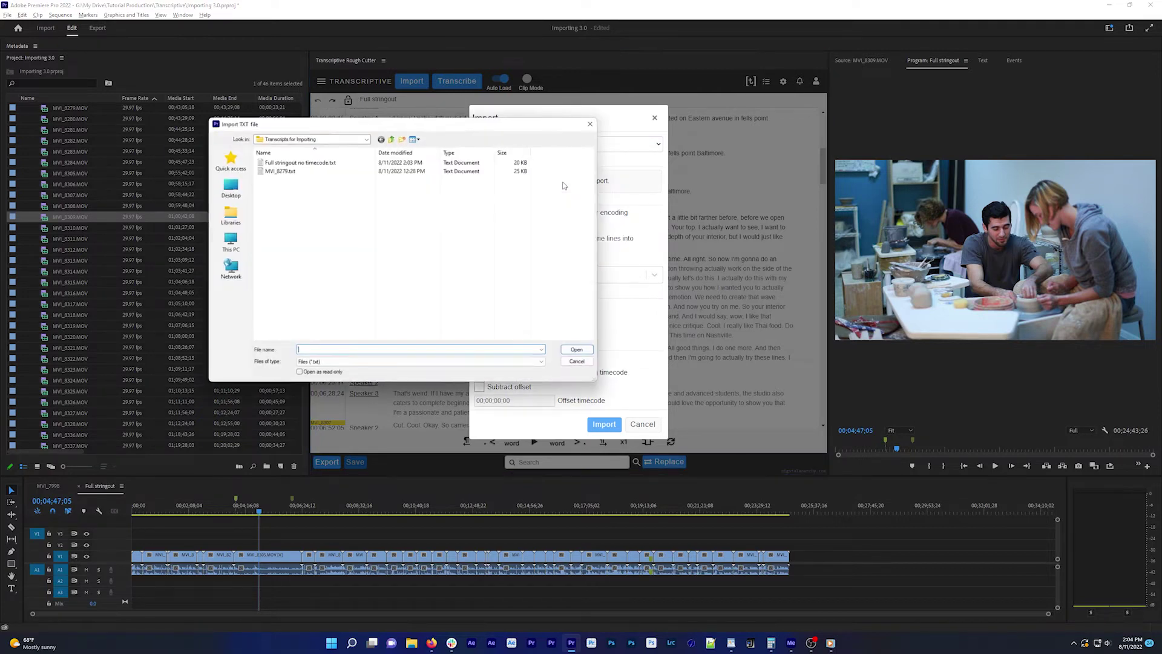
{"action": "left_click", "coordinate": [280, 170]}
{"action": "left_click", "coordinate": [578, 351]}
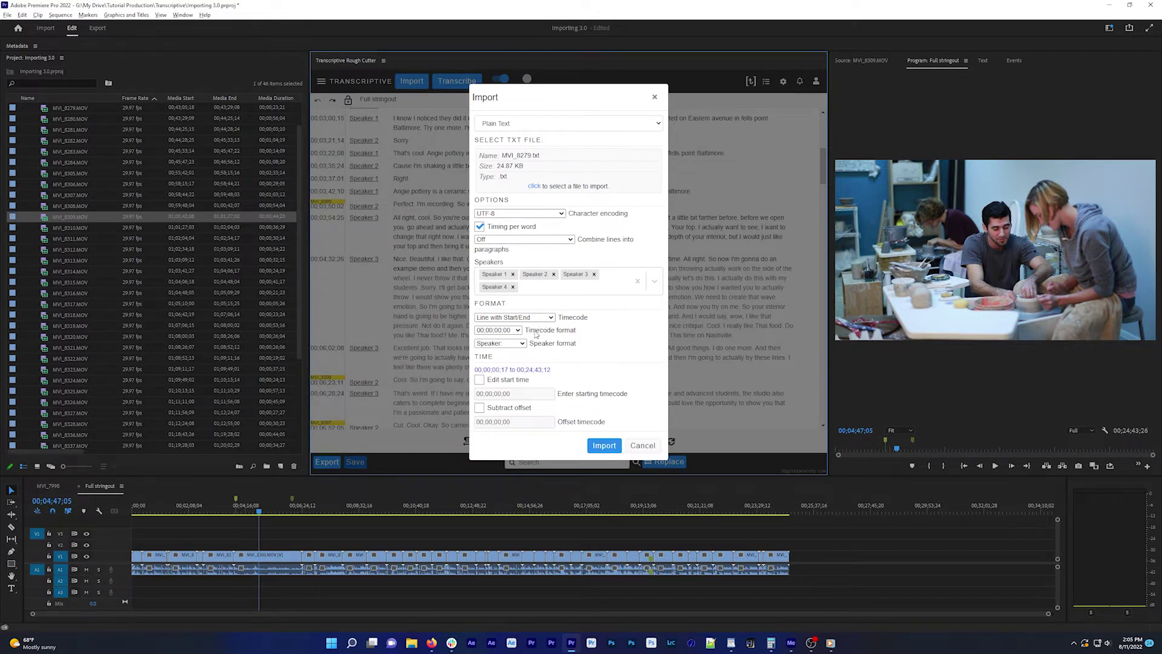
Review the timecode format, the 00;00;00;17 to 00;24;43;12 range, and the start time
{"action": "left_click_drag", "start_coordinate": [529, 331], "coordinate": [556, 340]}
{"action": "double_click", "coordinate": [484, 356]}
{"action": "double_click", "coordinate": [476, 369]}
{"action": "double_click", "coordinate": [521, 369]}
{"action": "left_click_drag", "start_coordinate": [523, 395], "coordinate": [474, 395]}
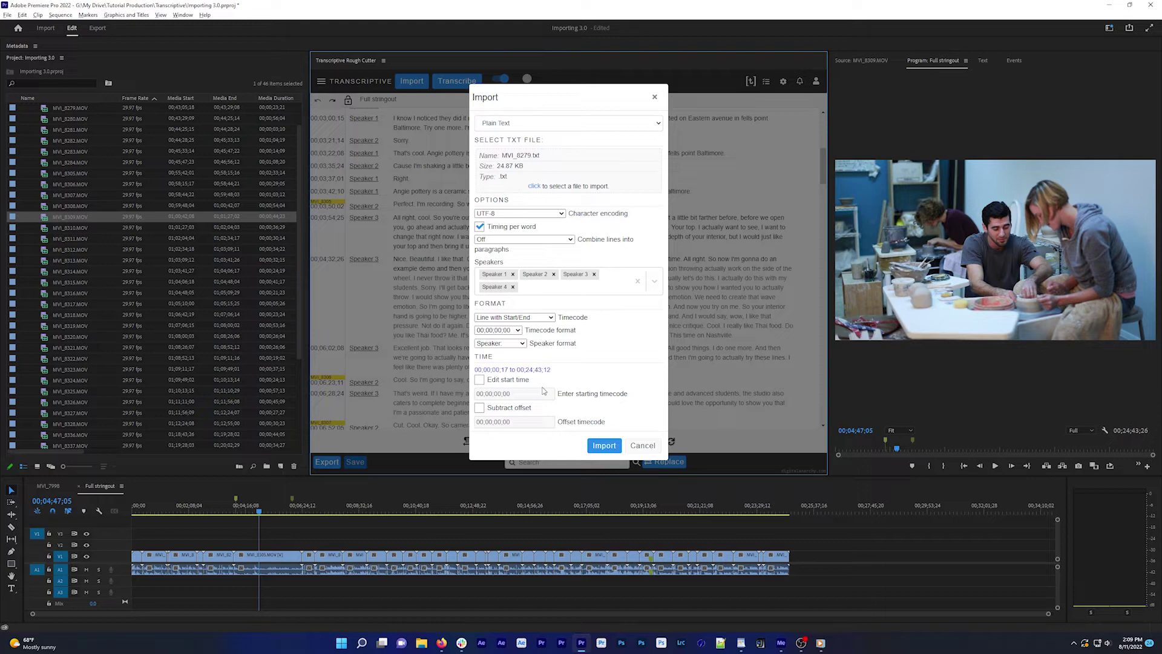
Enable start-time editing and set the transcript's starting timecode to 01;00;00;00
{"action": "left_click", "coordinate": [480, 380]}
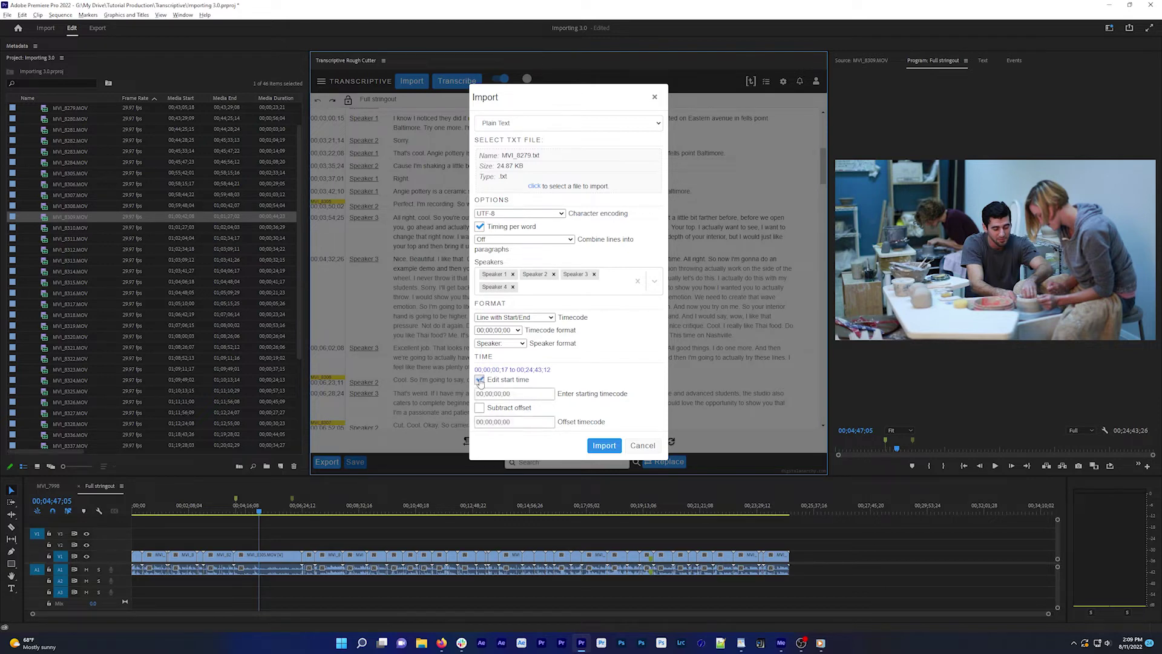
{"action": "left_click_drag", "start_coordinate": [476, 392], "coordinate": [529, 394]}
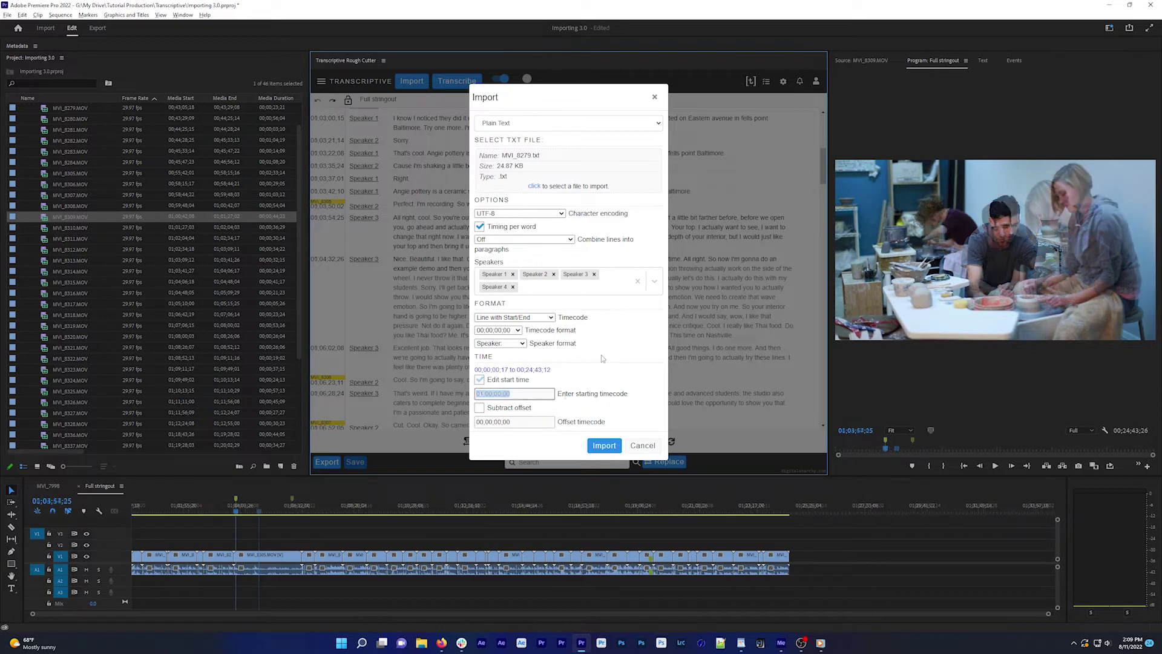
{"action": "left_click", "coordinate": [480, 380]}
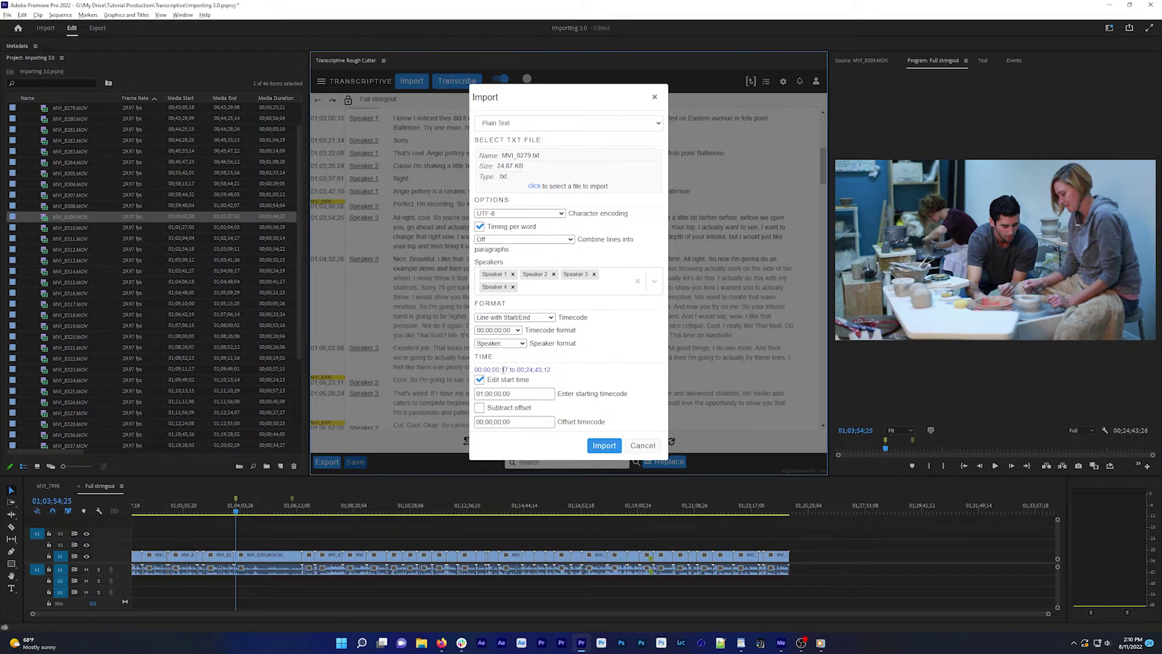
{"action": "triple_click", "coordinate": [492, 392]}
{"action": "left_click", "coordinate": [604, 445]}
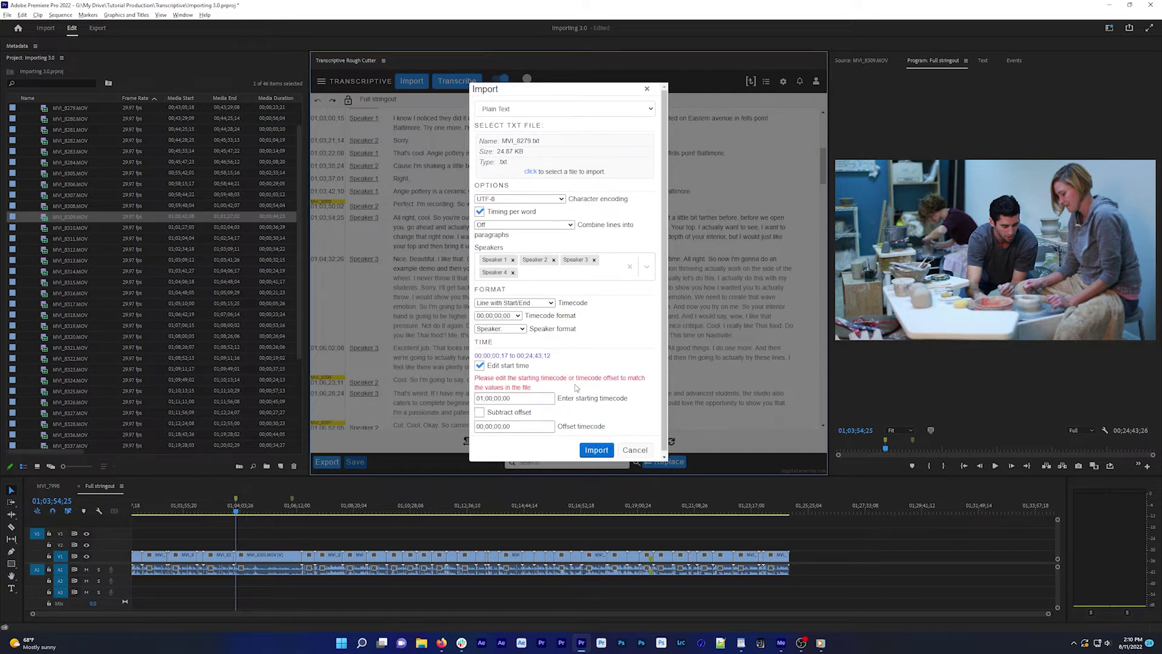
{"action": "left_click_drag", "start_coordinate": [533, 387], "coordinate": [476, 377]}
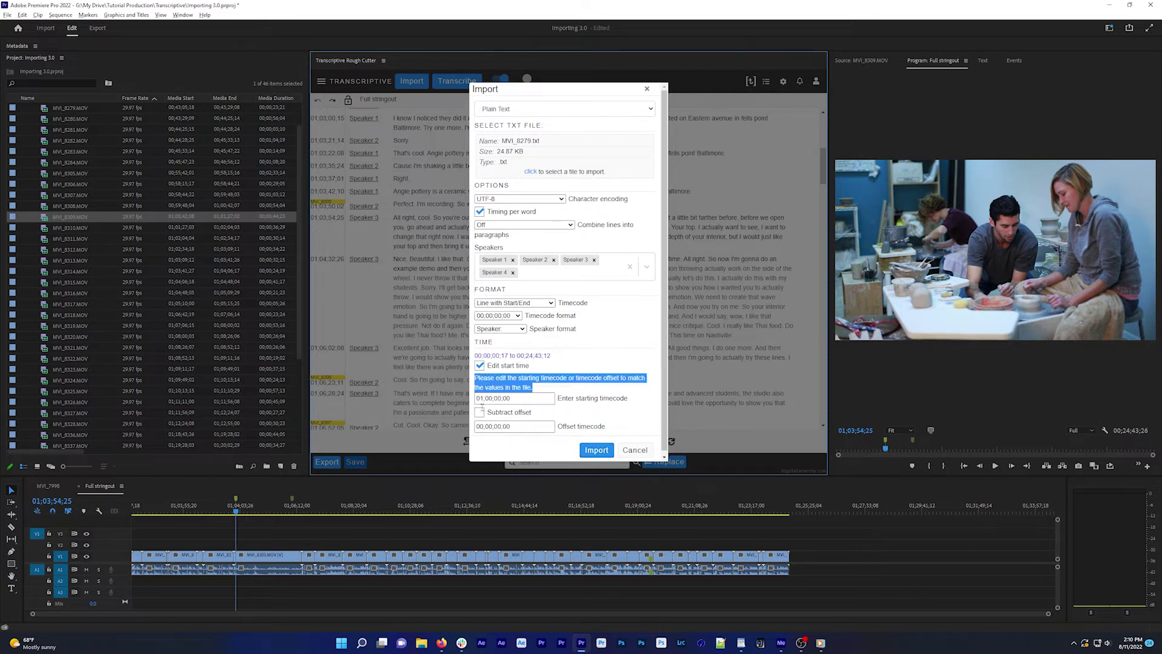
{"action": "left_click", "coordinate": [488, 388]}
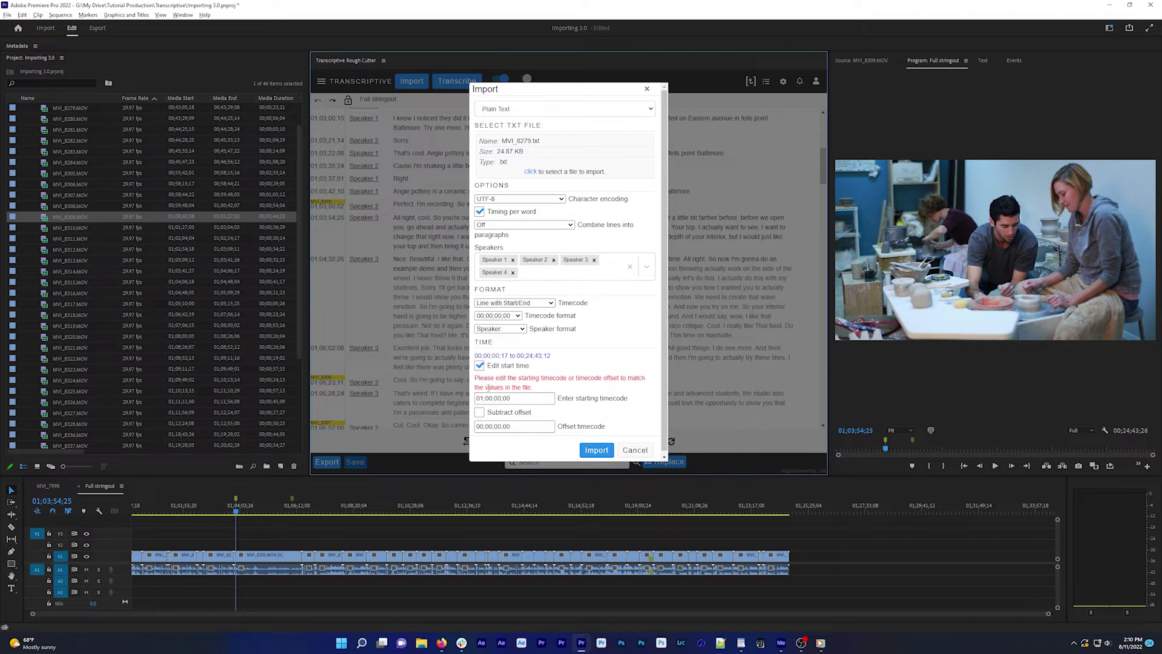
Set the offset timecode to 01;00;00;00 and tick Subtract offset
{"action": "key", "text": "Tab"}
{"action": "left_click", "coordinate": [479, 426]}
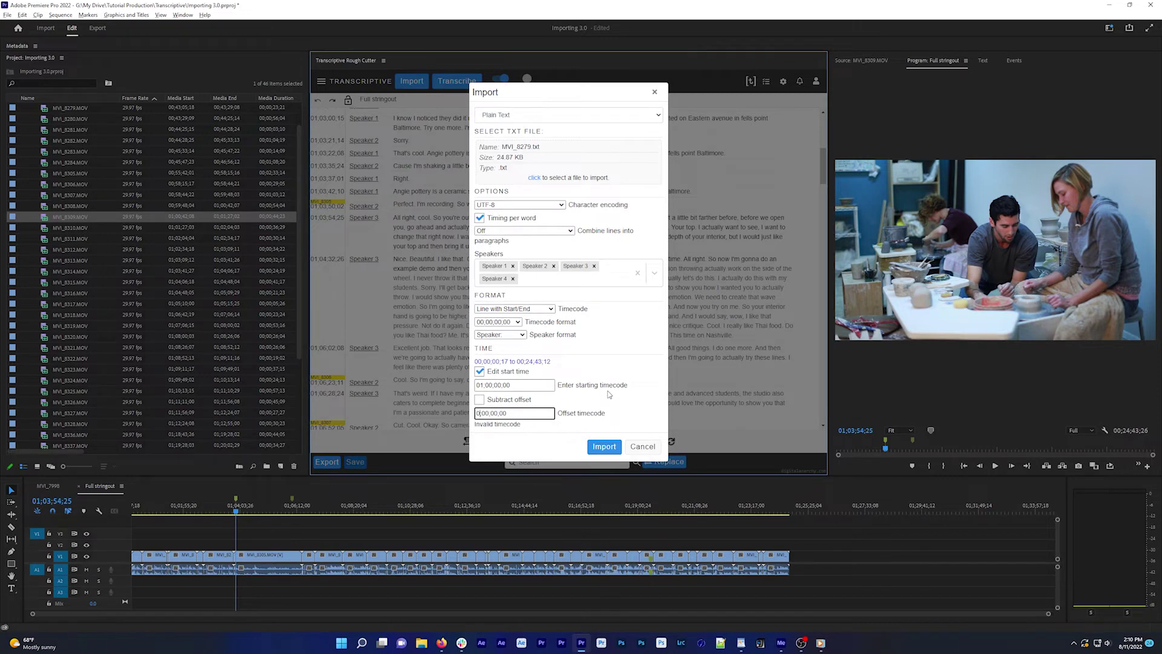
{"action": "type", "text": "1"}
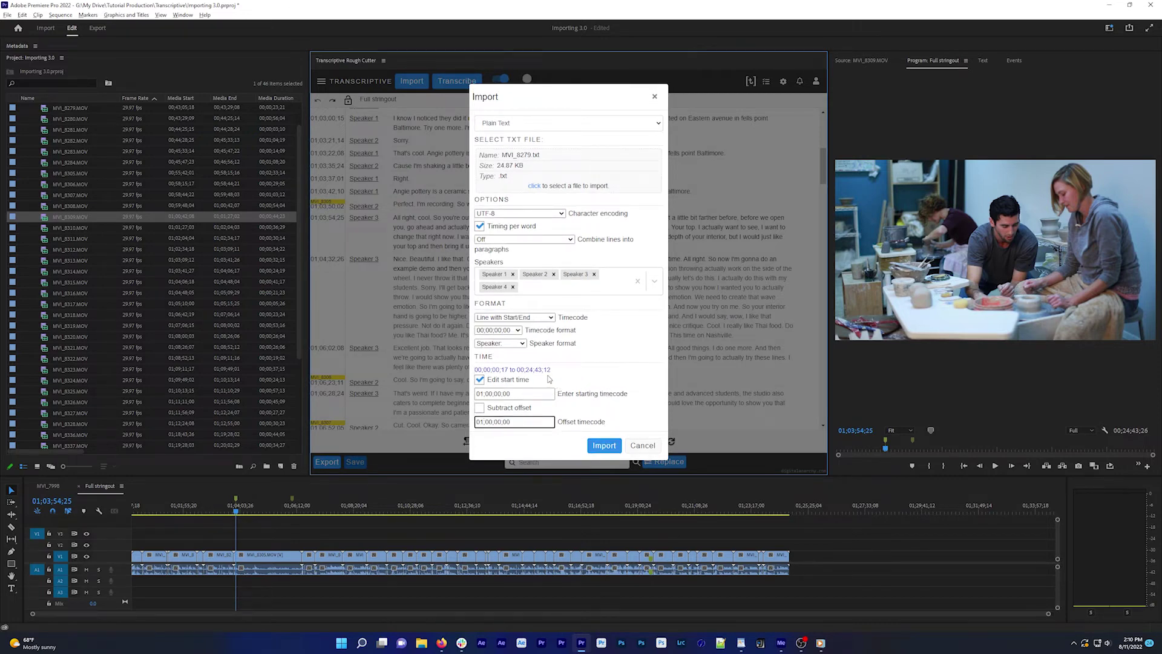
{"action": "left_click", "coordinate": [479, 408]}
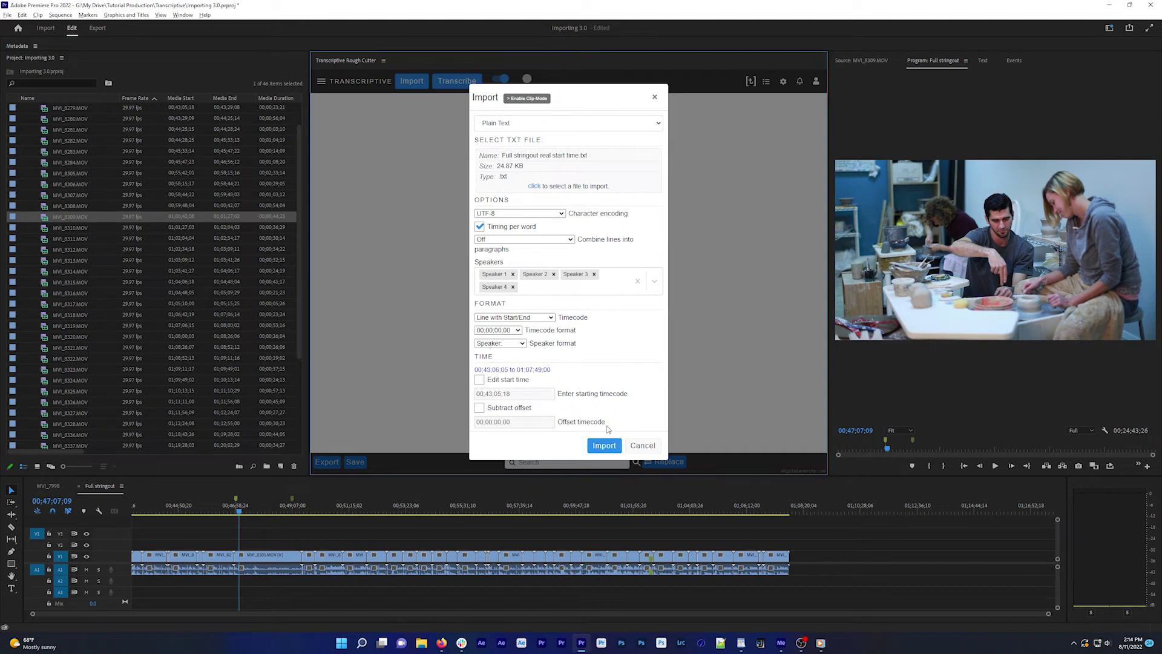
Import Full stringout real start time.txt into Transcriptive with Edit start time turned off
{"action": "left_click", "coordinate": [603, 446]}
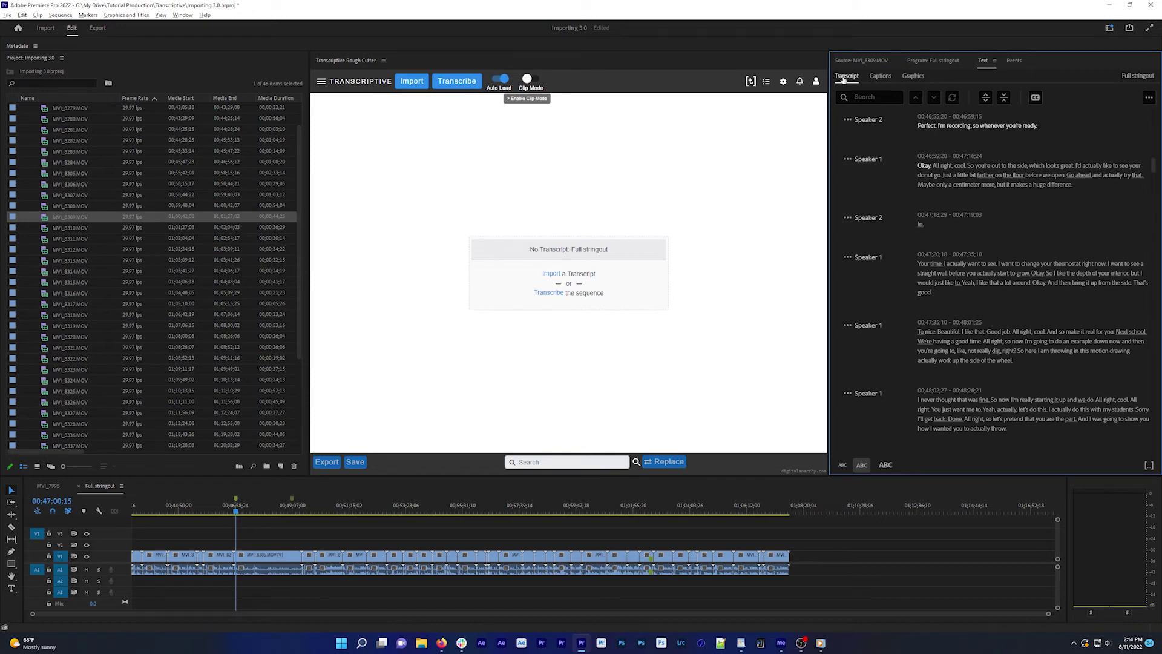
Export the sequence's built-in Premiere transcript to a text file from the Transcript tab's menu
{"action": "left_click", "coordinate": [1148, 99]}
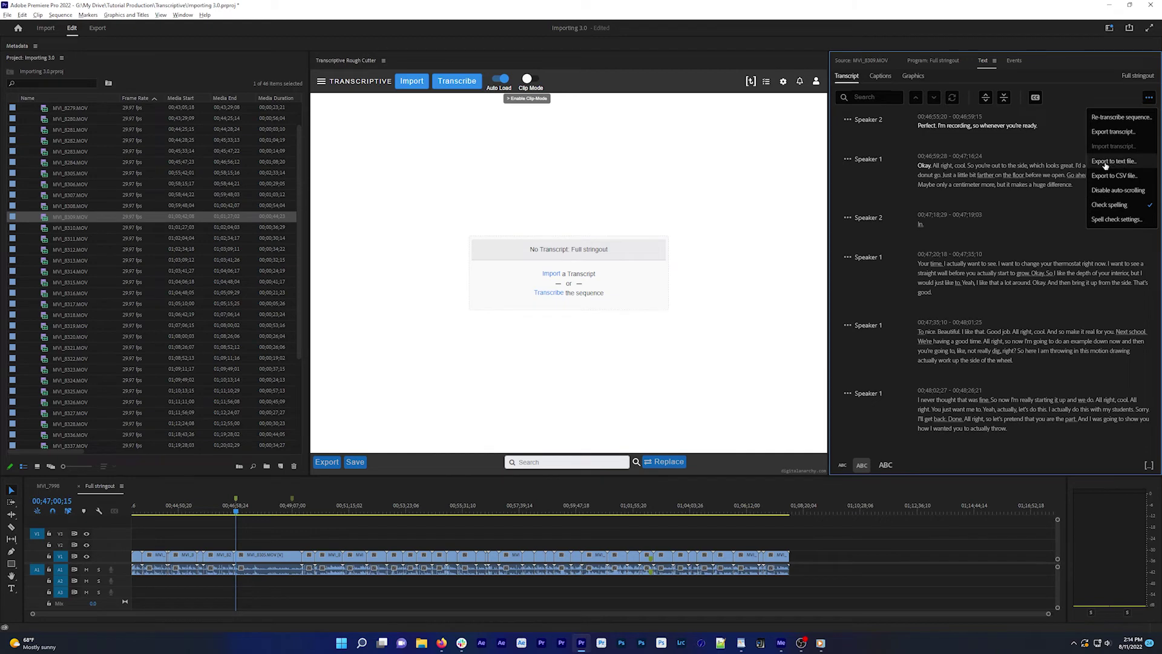
{"action": "left_click", "coordinate": [1114, 162]}
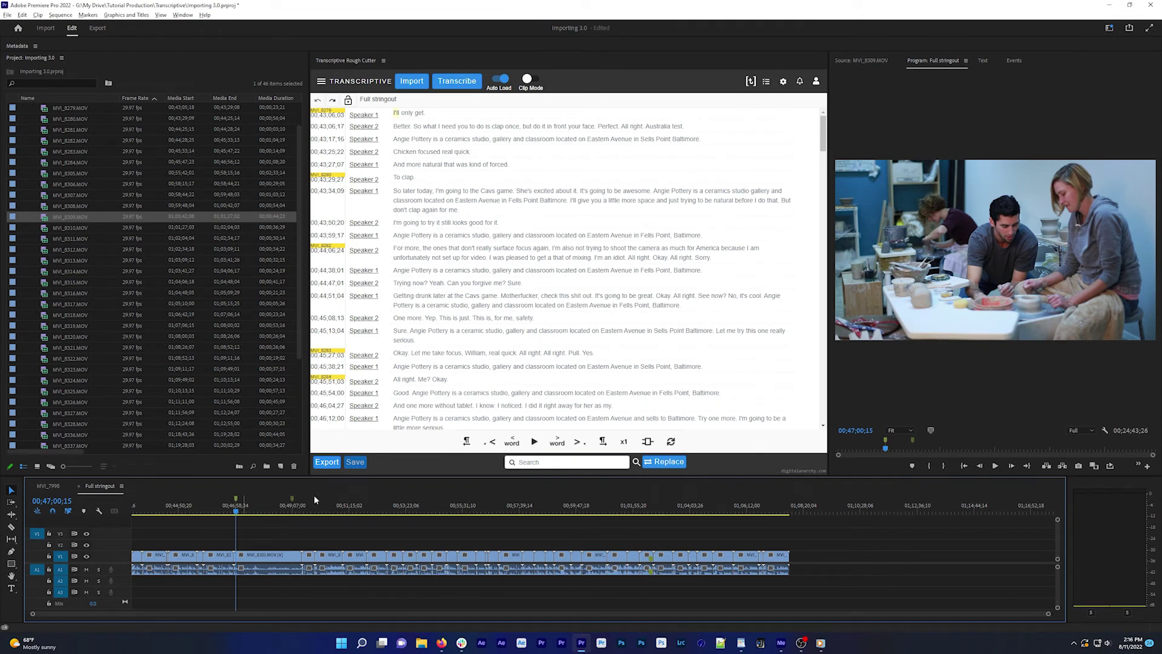
Import from adobe.txt into Transcriptive using the Plain Text importer
{"action": "left_click", "coordinate": [327, 462]}
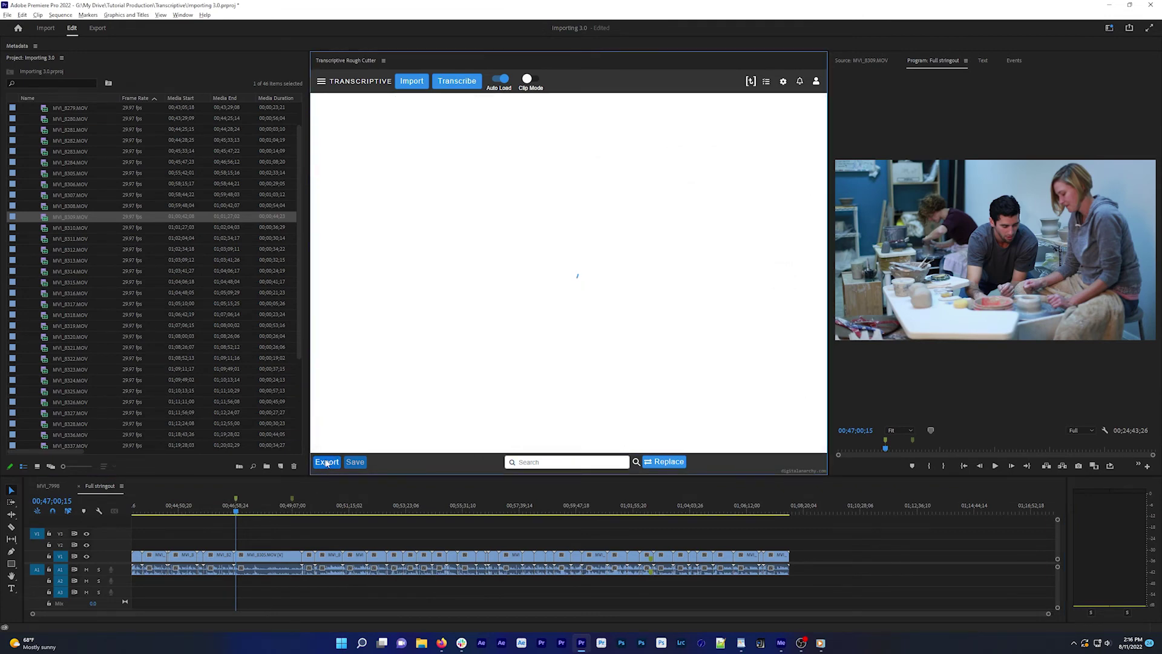
{"action": "left_click", "coordinate": [379, 212]}
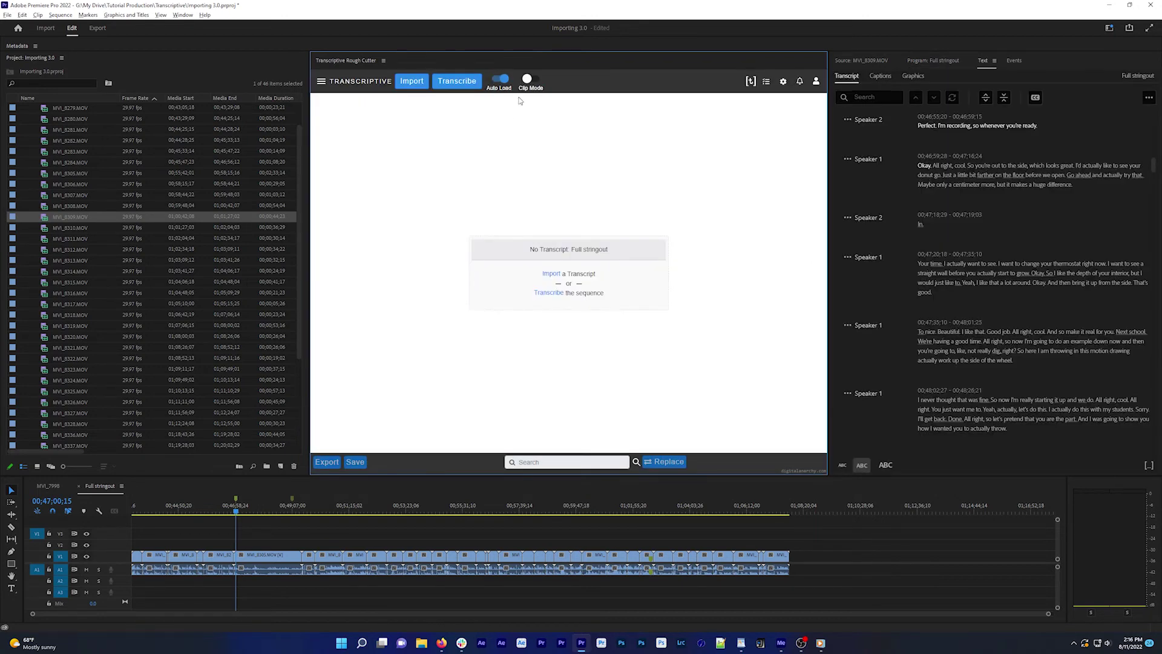
{"action": "left_click", "coordinate": [412, 81]}
{"action": "left_click", "coordinate": [509, 257]}
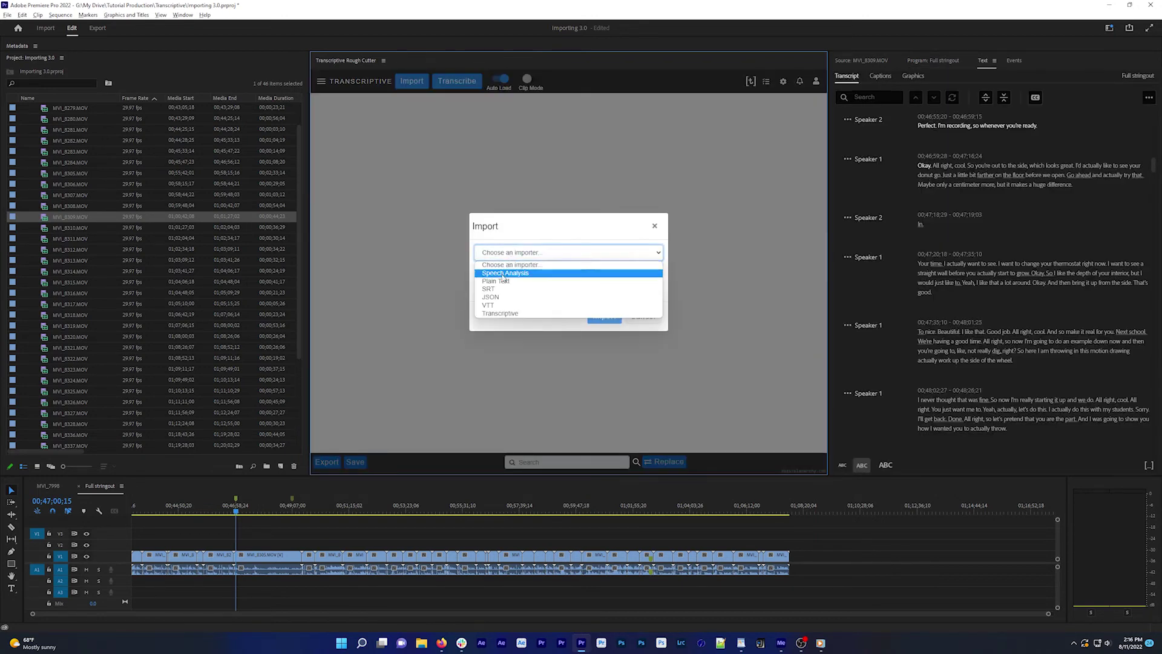
{"action": "left_click", "coordinate": [509, 269]}
{"action": "left_click", "coordinate": [587, 186]}
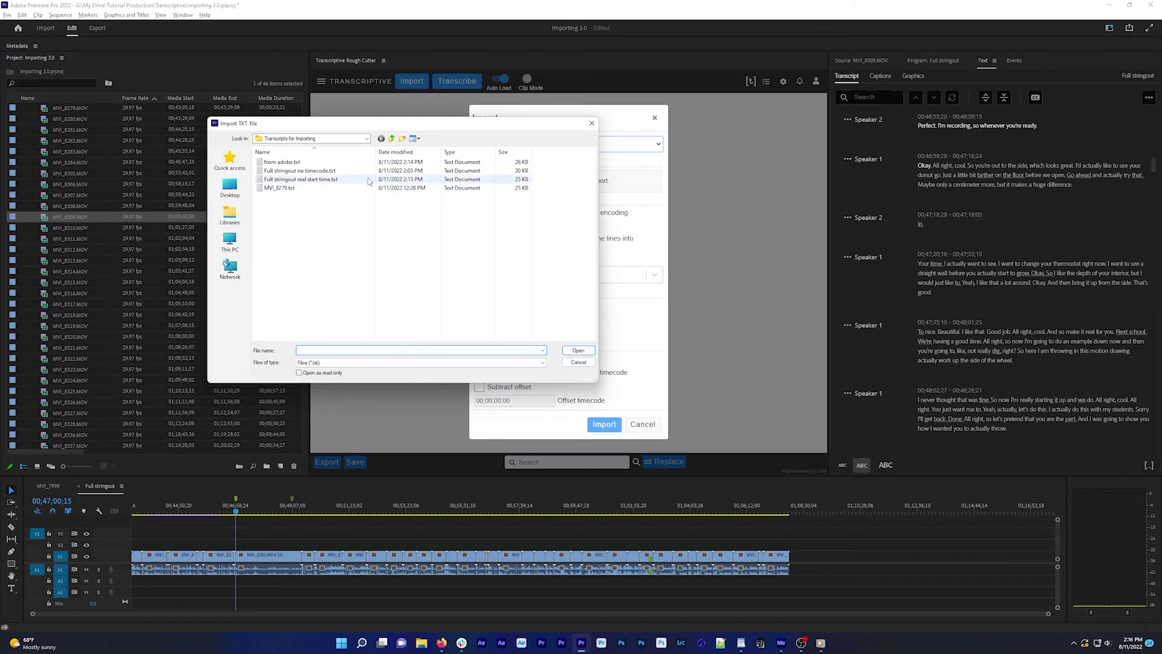
{"action": "left_click", "coordinate": [282, 162]}
{"action": "left_click", "coordinate": [577, 354]}
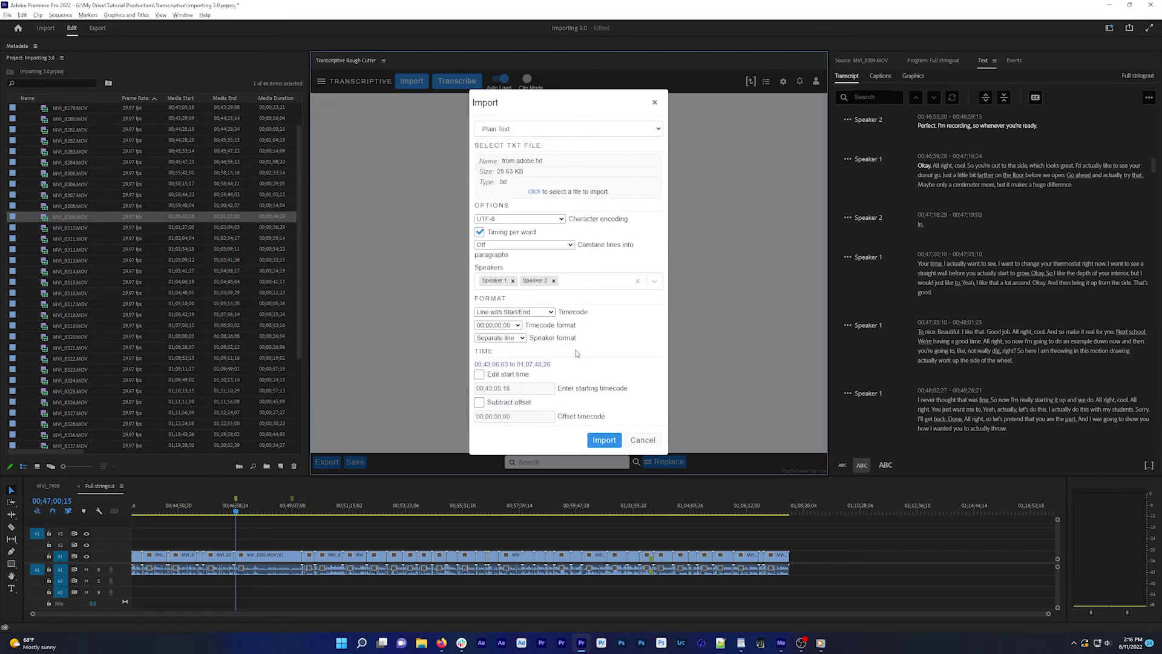
{"action": "left_click", "coordinate": [600, 442]}
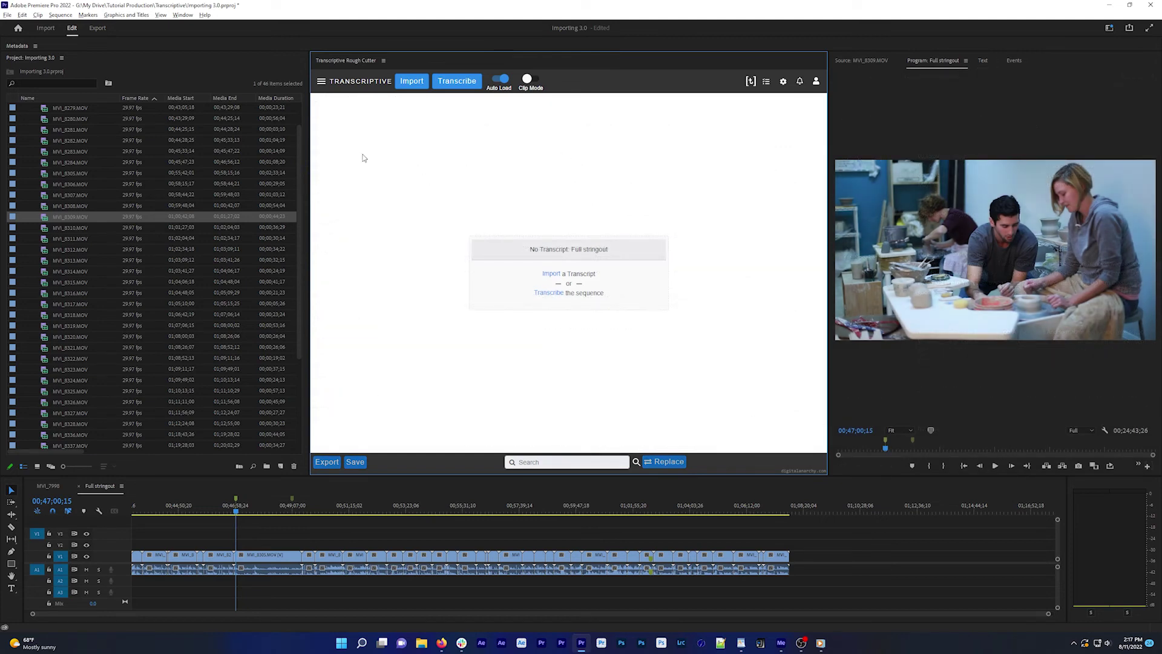
Load from adobe.txt via Import Adobe Transcript so Transcriptive aligns it to the audio
{"action": "left_click", "coordinate": [321, 81]}
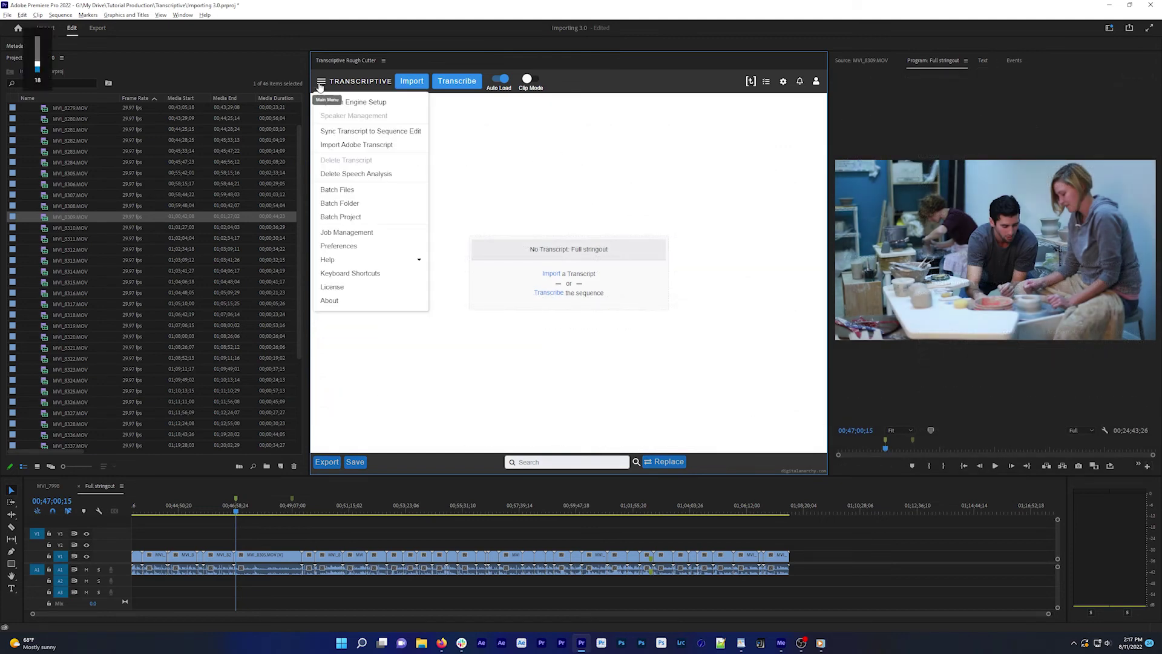
{"action": "left_click", "coordinate": [346, 145]}
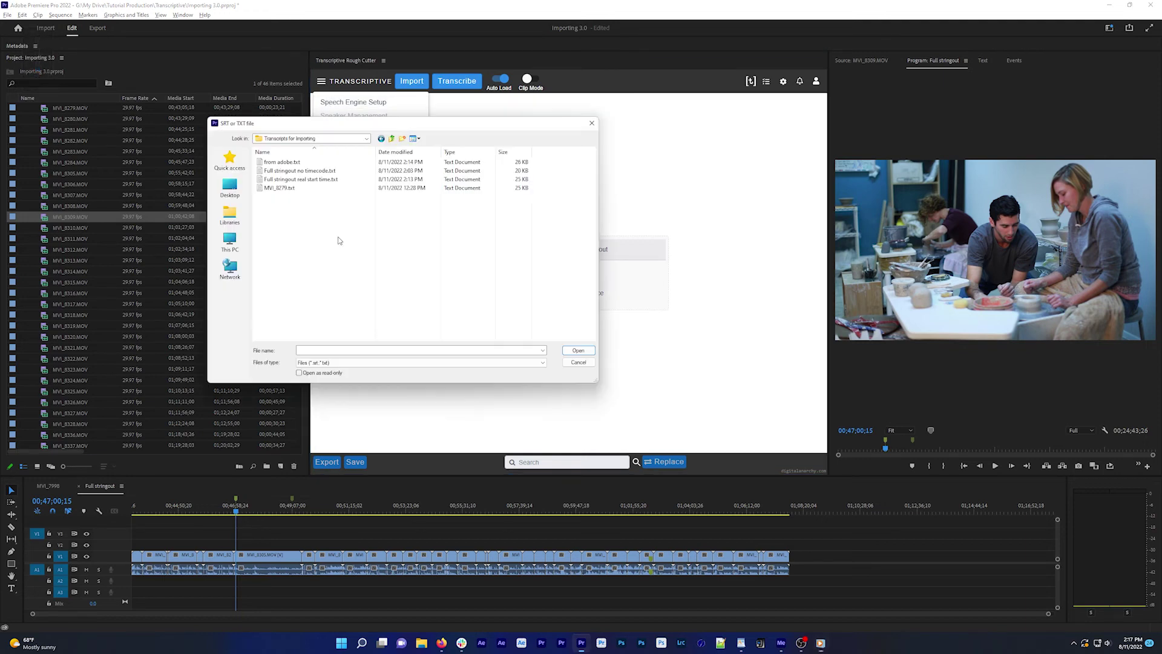
{"action": "left_click", "coordinate": [284, 163]}
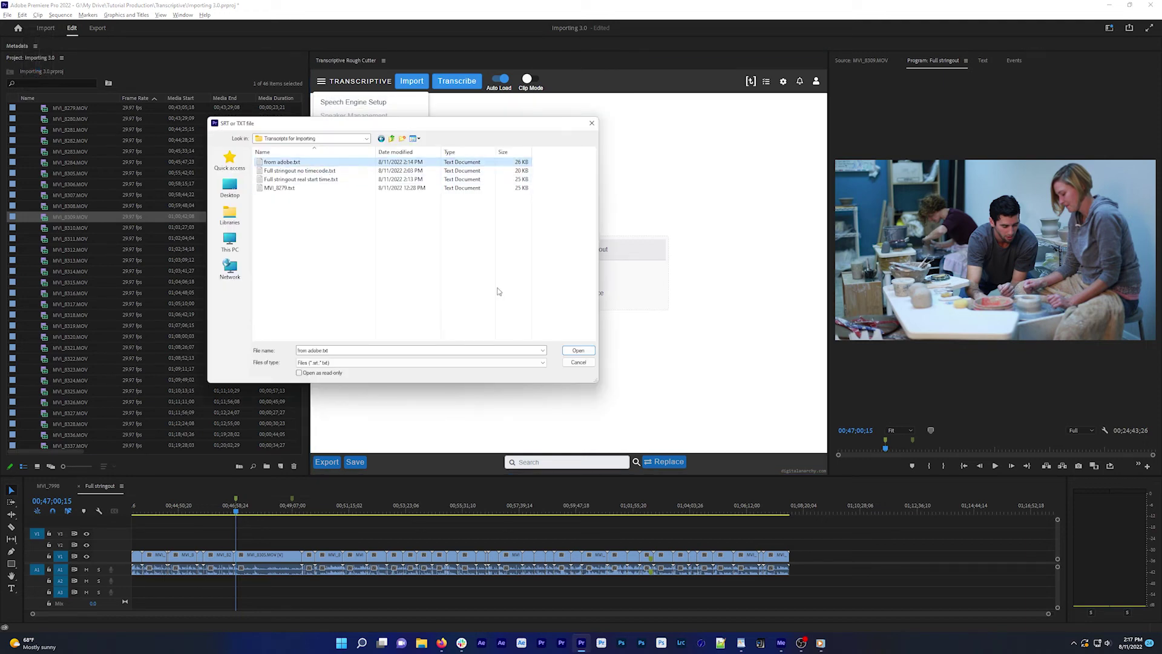
{"action": "left_click", "coordinate": [578, 350]}
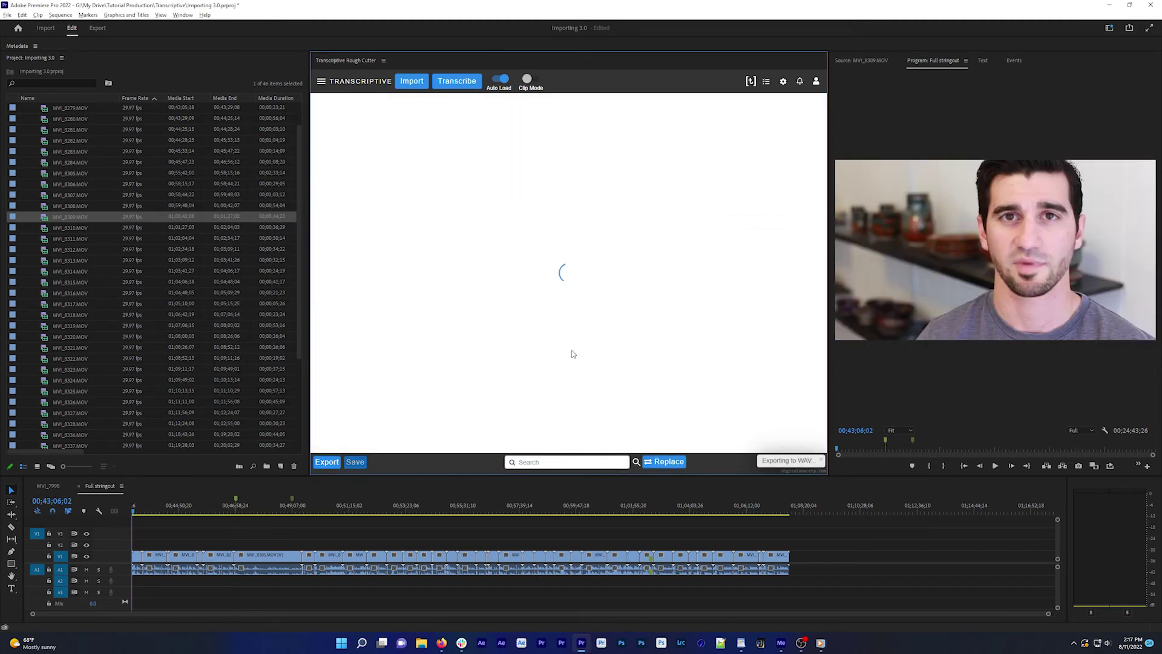